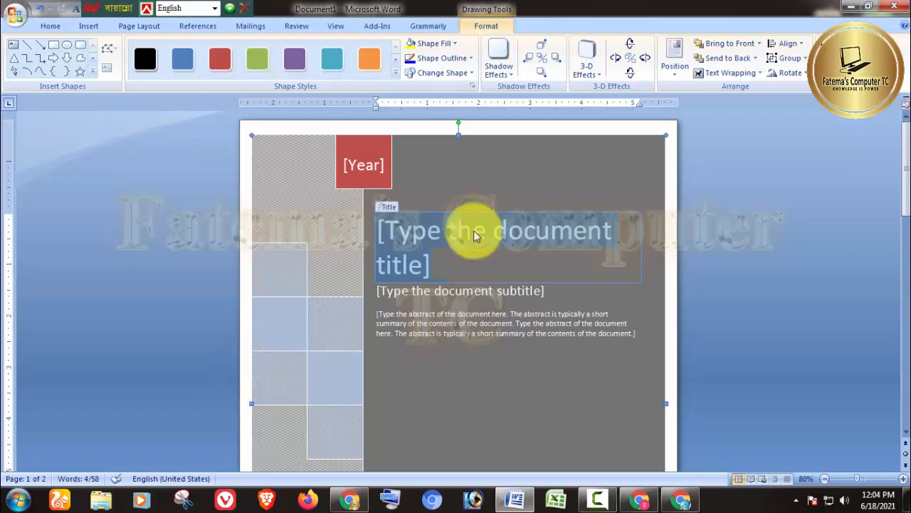
Select the uppermost pale-blue square on the cover page and preview its fill colours and outline weights.
left_click(316, 302)
left_click(290, 267)
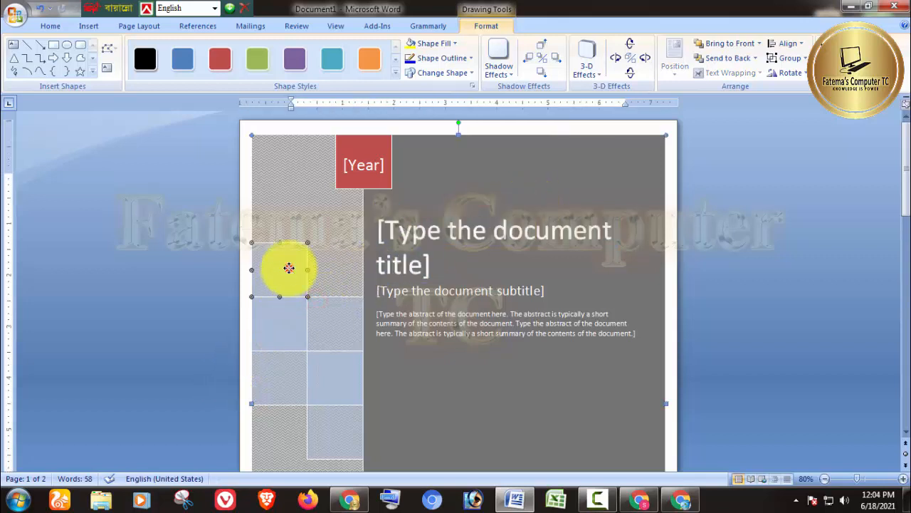
left_click(317, 325)
left_click(289, 274)
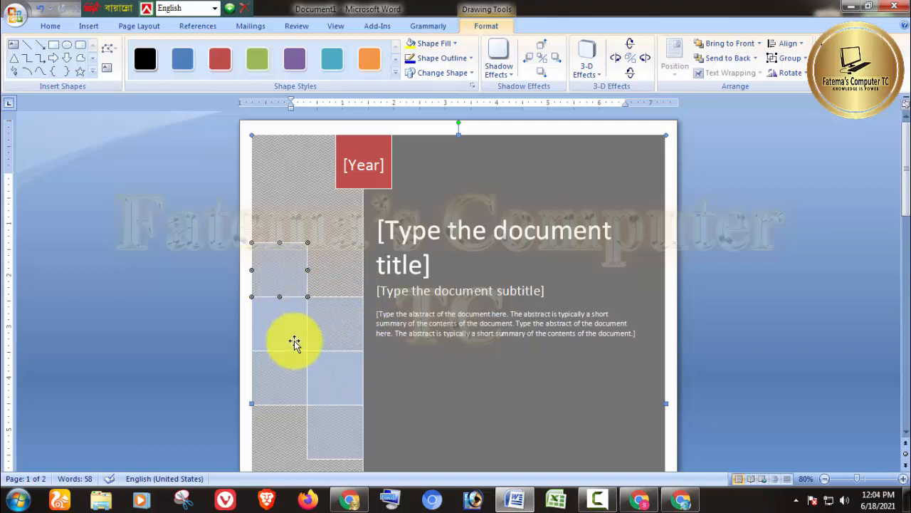
left_click(339, 329)
left_click(273, 272)
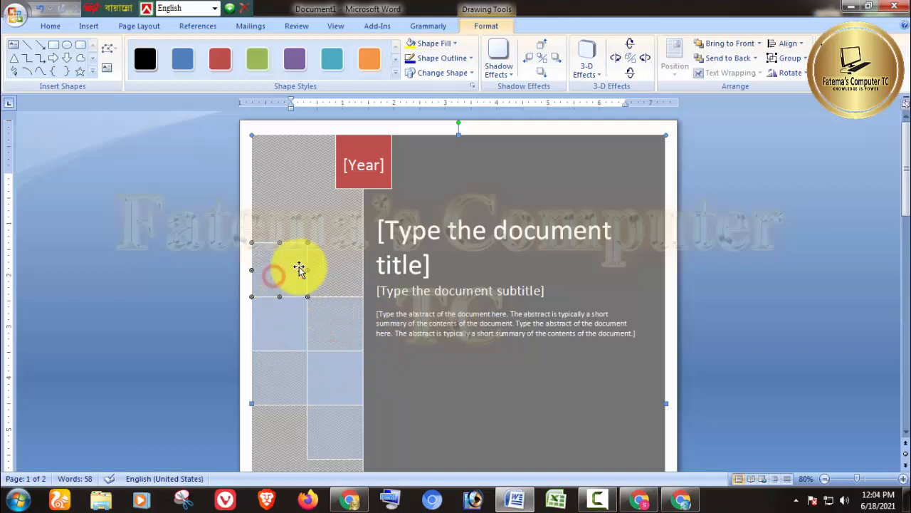
left_click(438, 45)
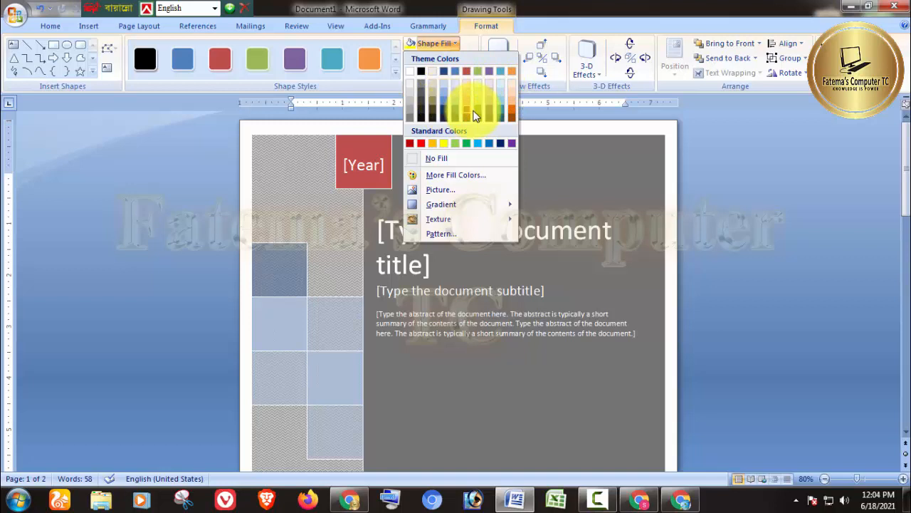
left_click(447, 44)
left_click(444, 59)
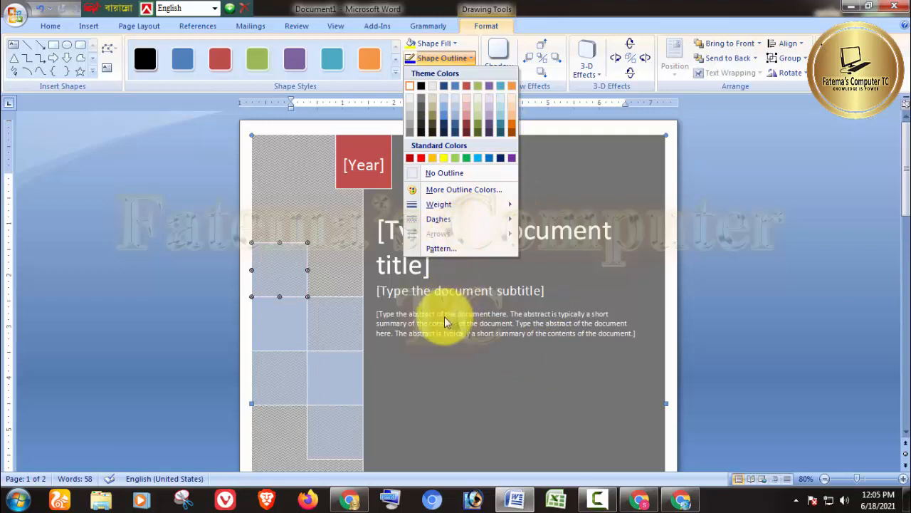
mouse_move(476, 209)
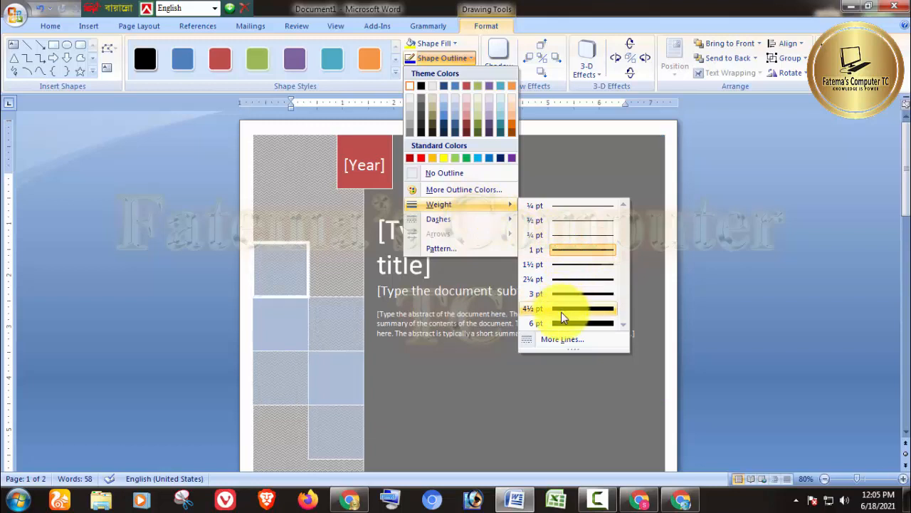
left_click(413, 323)
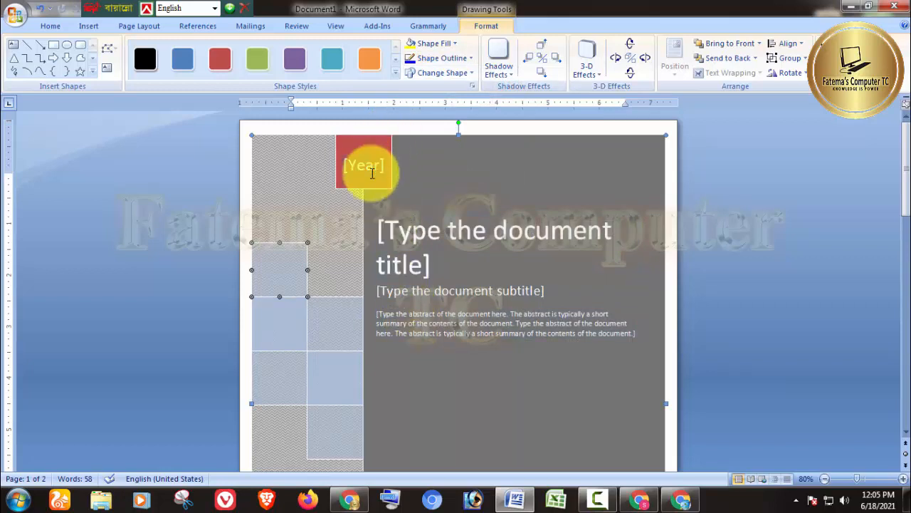
Fill in the cover page's year as 2021 and its title as "Computer Science".
left_click(371, 173)
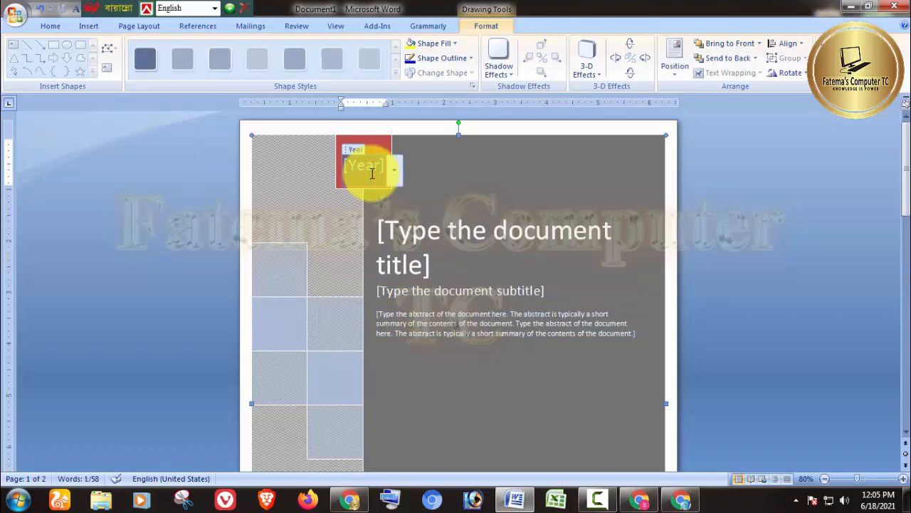
type("2021")
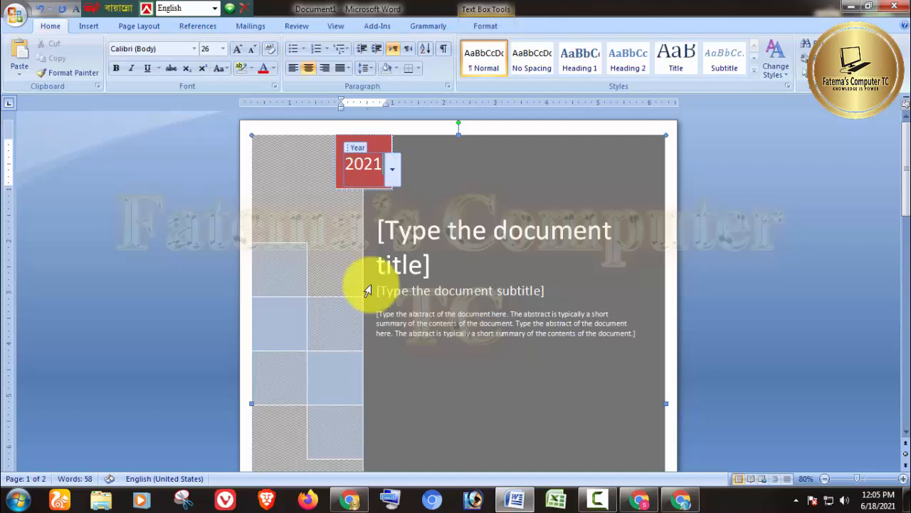
left_click(436, 297)
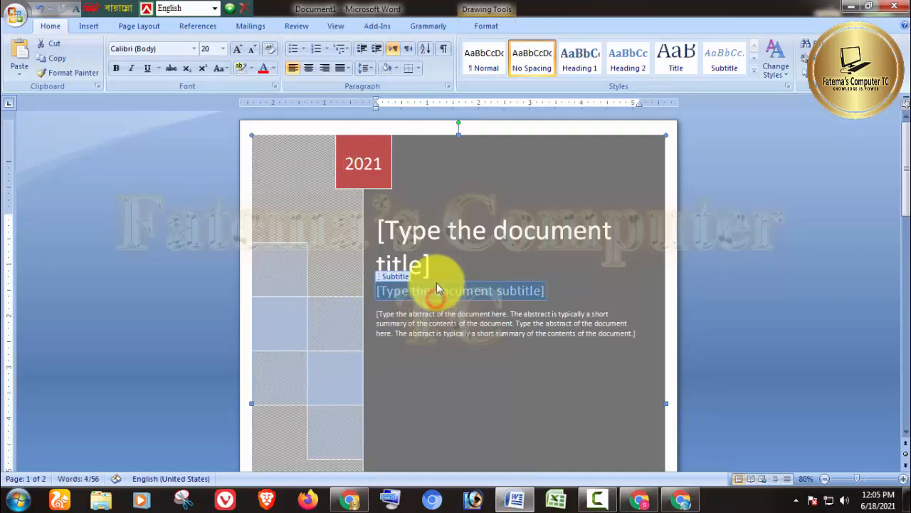
left_click(425, 248)
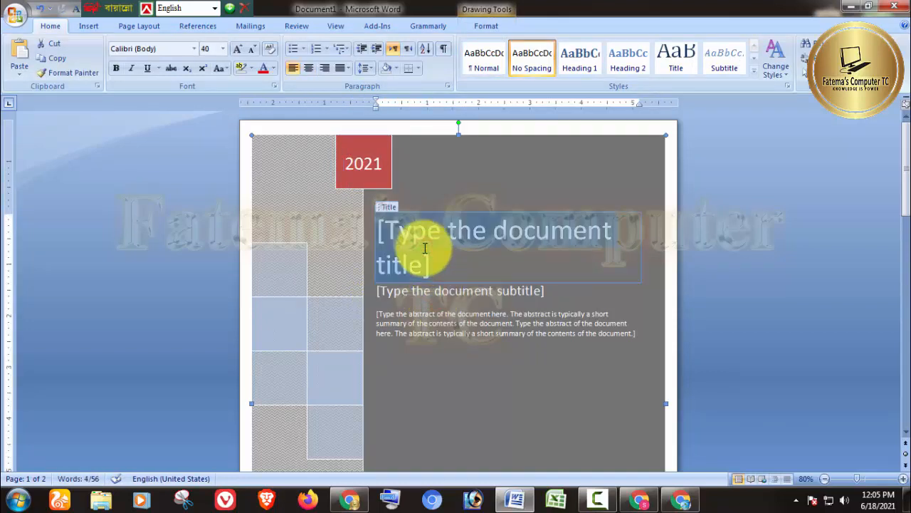
type("Computer Science")
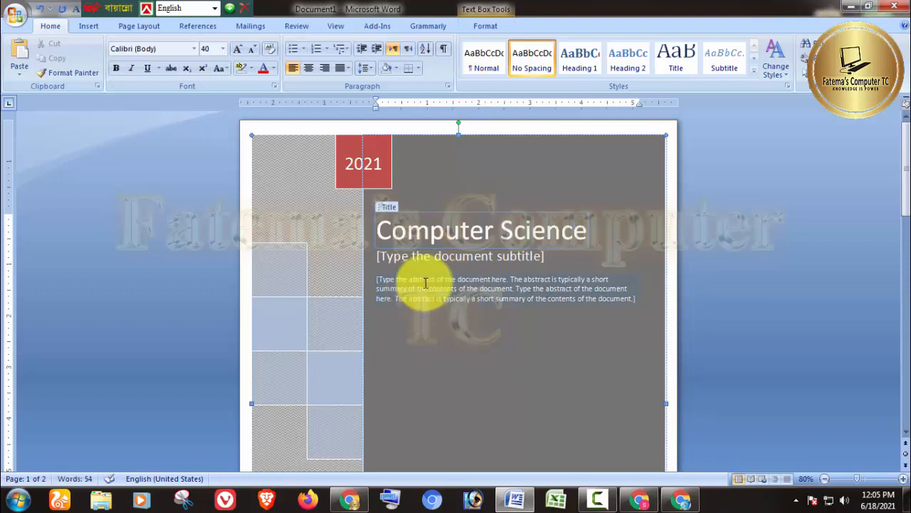
Examine the cover page's remaining placeholders: subtitle, abstract, author, company name and date.
left_click(457, 265)
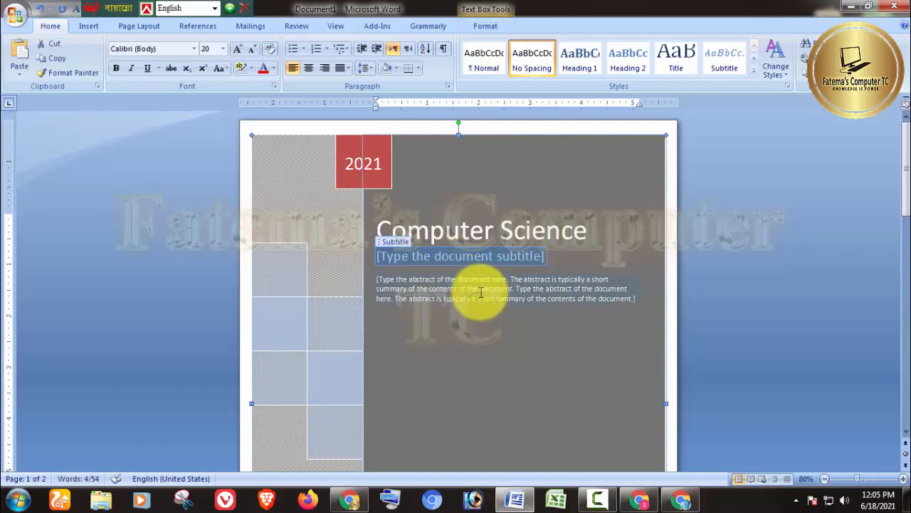
left_click(472, 291)
scroll(508, 365, "down", 3)
scroll(508, 365, "down", 5)
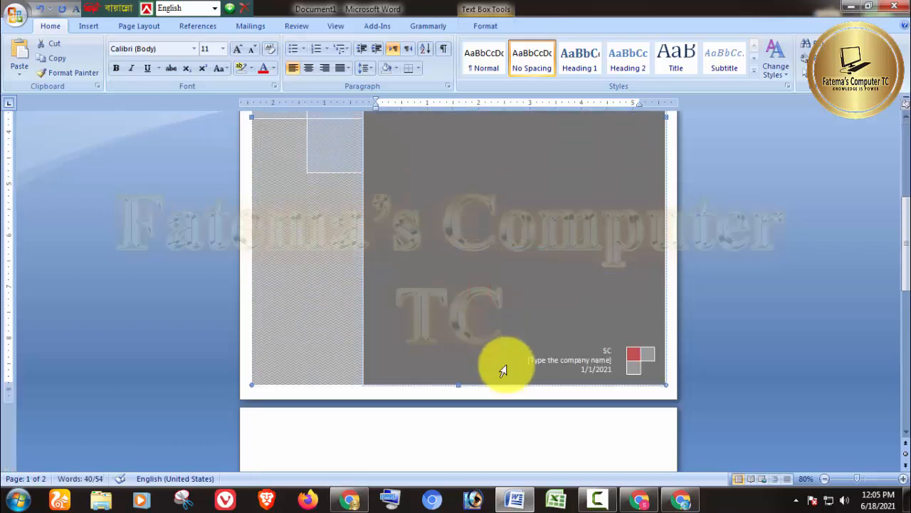
left_click(592, 365)
left_click(603, 349)
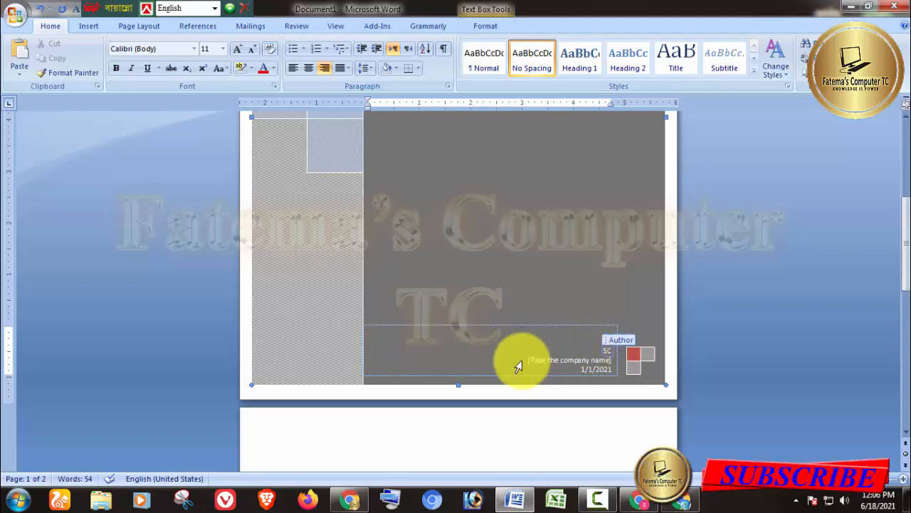
scroll(460, 421, "up", 5)
scroll(460, 422, "up", 2)
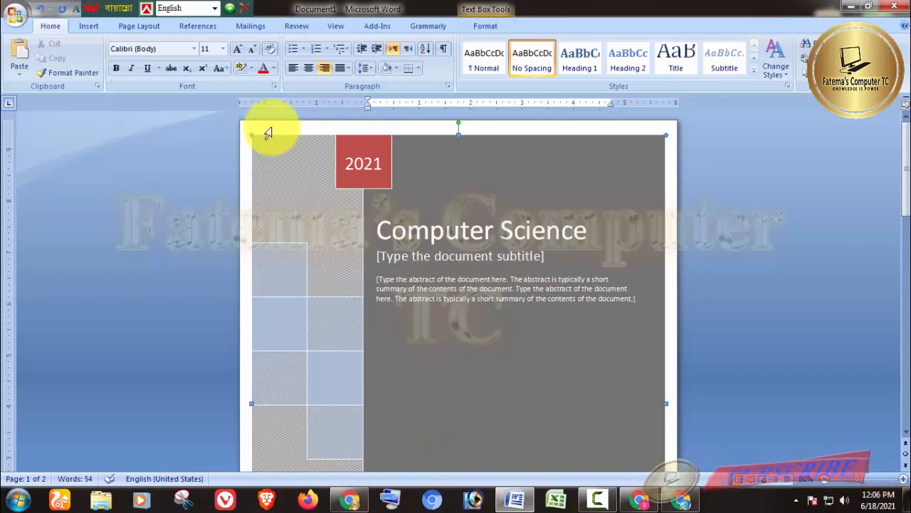
Try to remove the cover page by deleting its artwork, and undo the deletion.
left_click(84, 27)
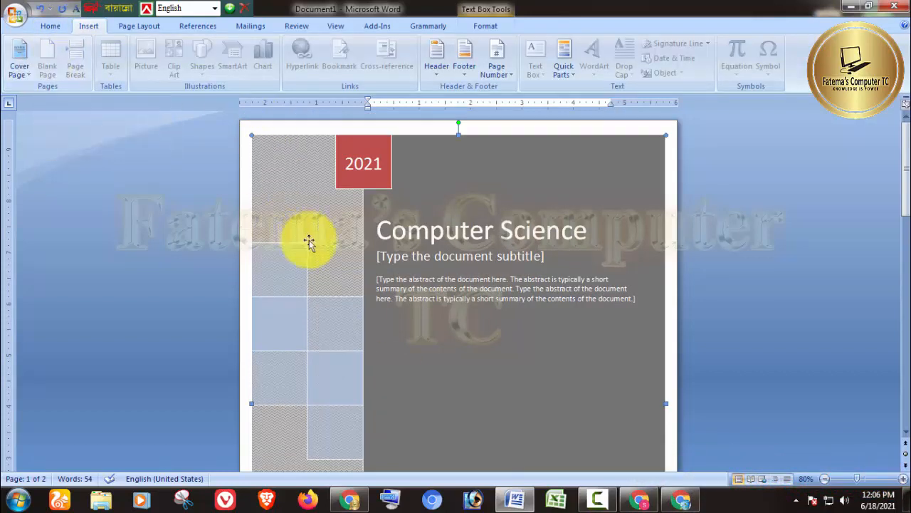
scroll(309, 239, "down", 10)
left_click(319, 314)
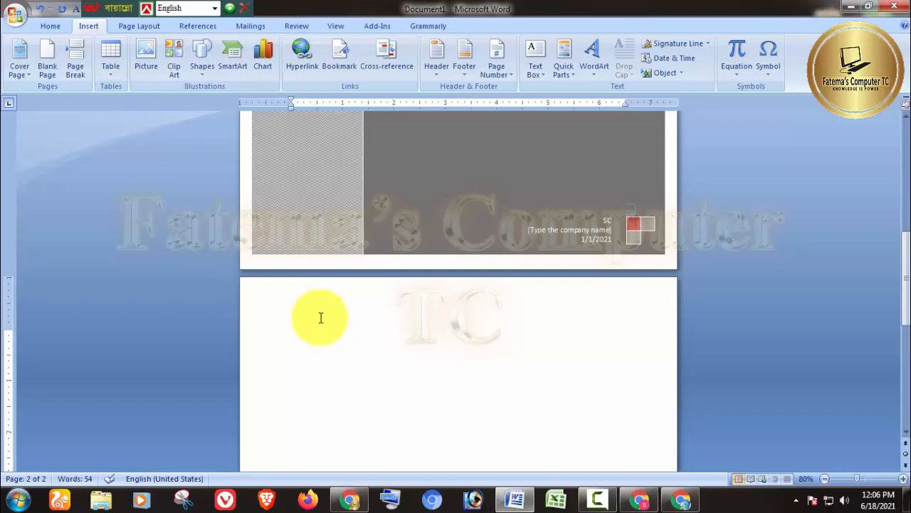
scroll(385, 196, "up", 5)
left_click(333, 197)
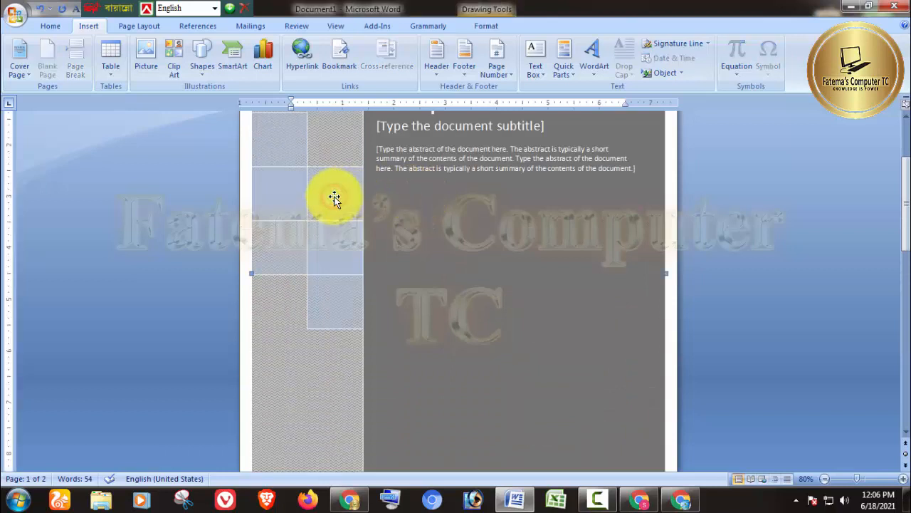
key("Delete")
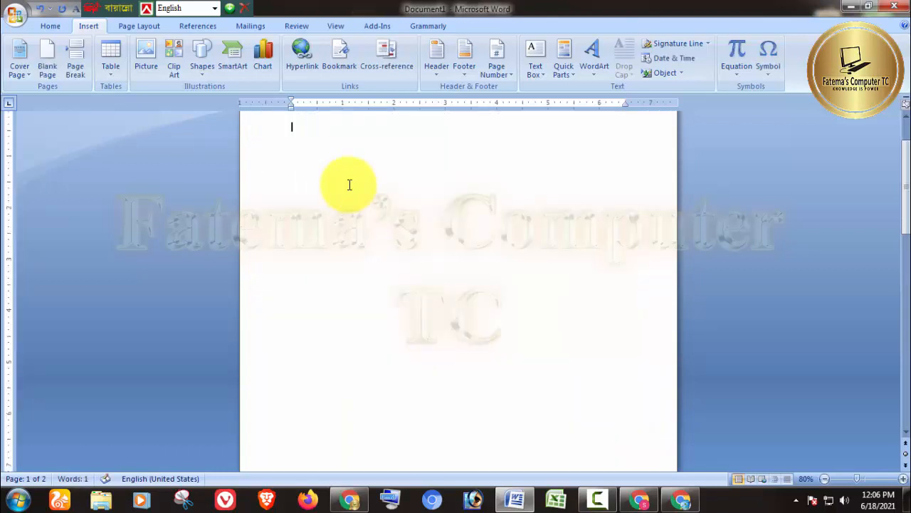
scroll(360, 193, "down", 10)
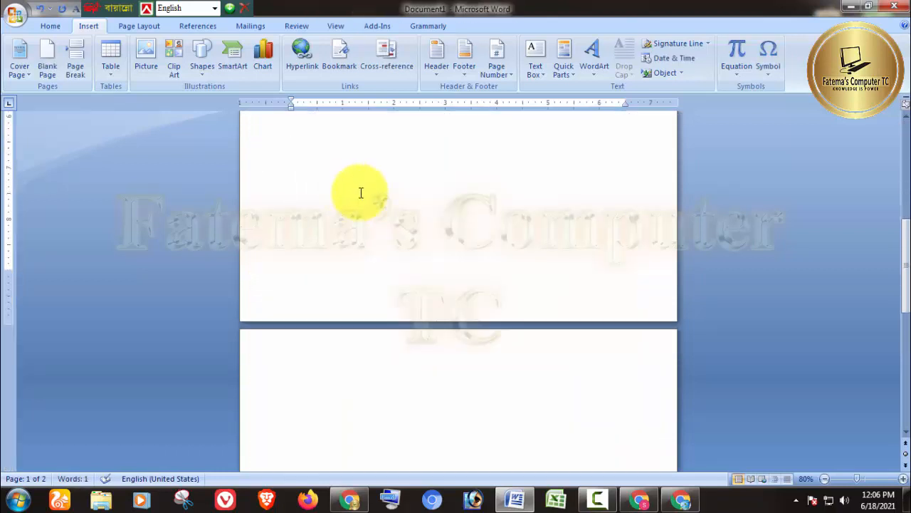
left_click(42, 8)
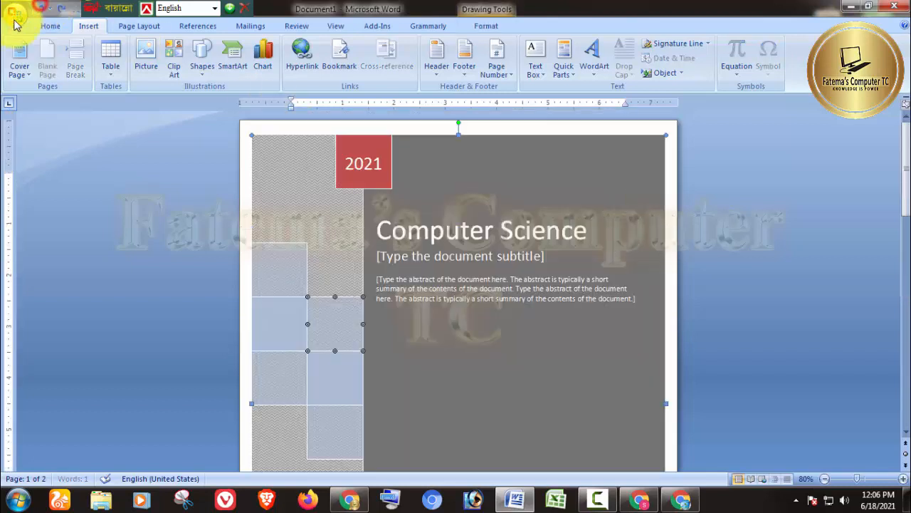
Remove the current cover page from the document using the built-in cover page removal option.
left_click(470, 196)
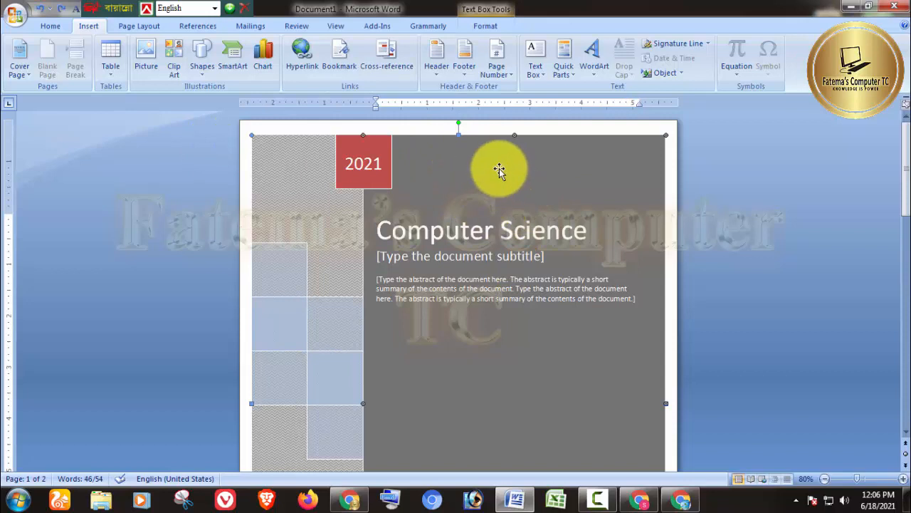
left_click(21, 75)
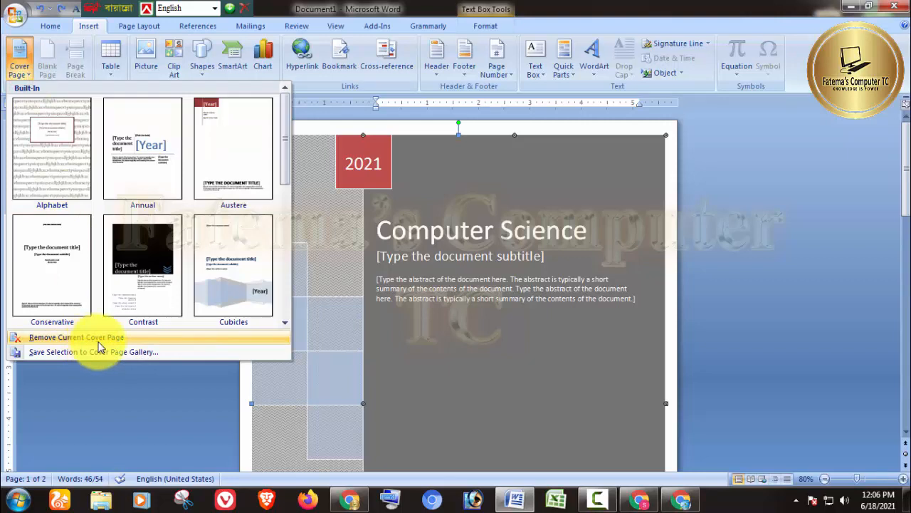
left_click(100, 341)
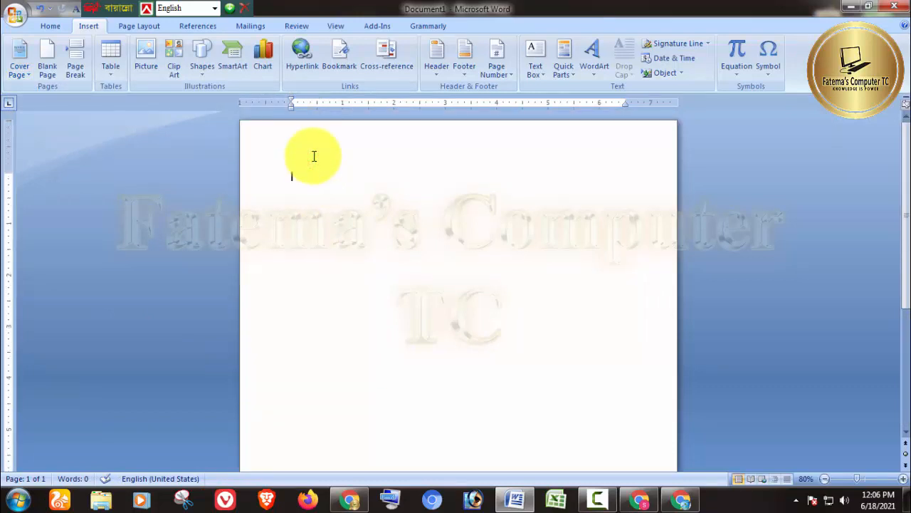
Insert a blank page into the empty document.
left_click(41, 74)
scroll(321, 428, "down", 3)
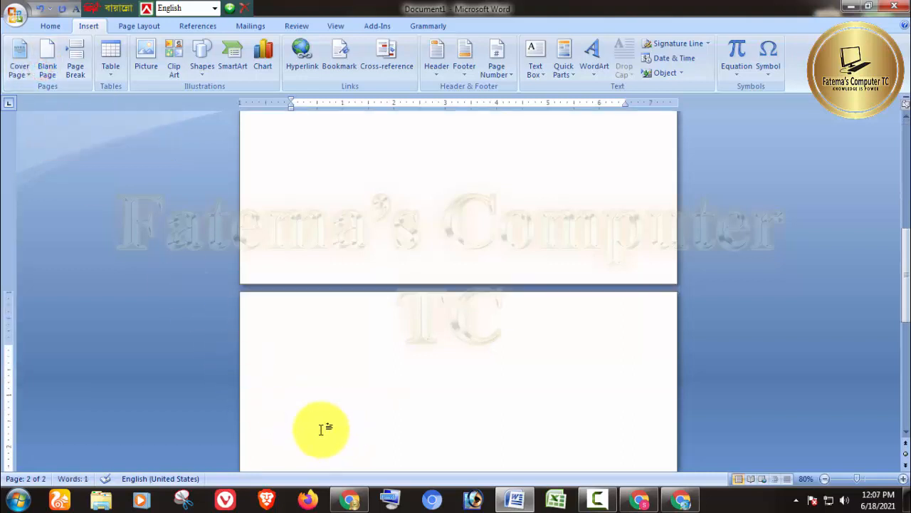
scroll(320, 427, "down", 3)
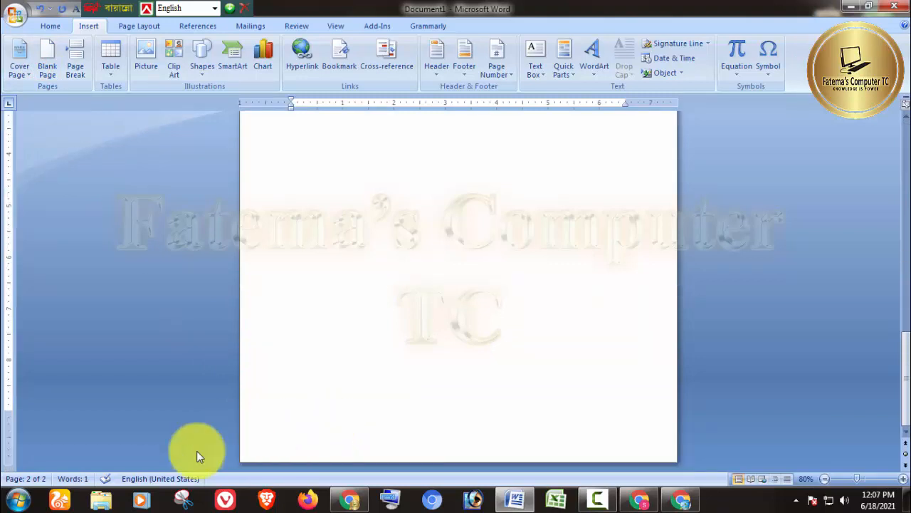
scroll(346, 437, "up", 5)
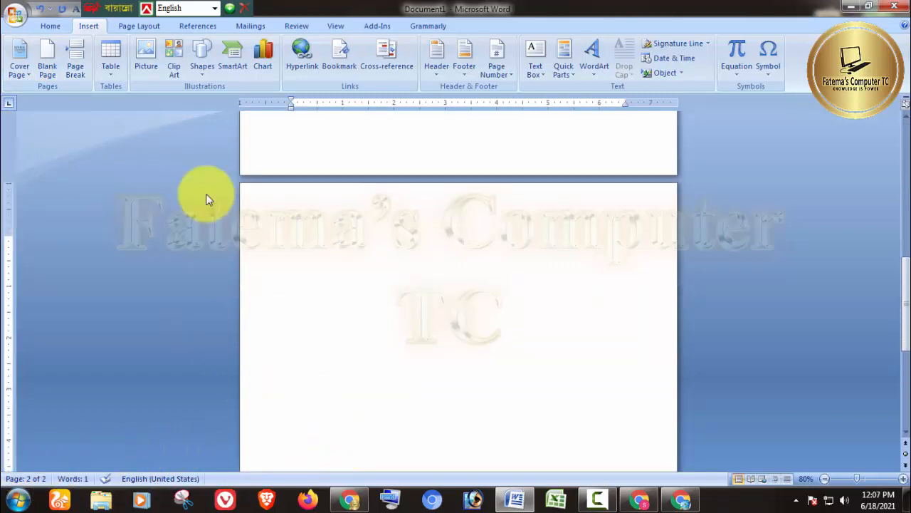
Insert another blank page and place the cursor at the start of the document's first page.
left_click(46, 64)
scroll(333, 395, "down", 4)
left_click(333, 394)
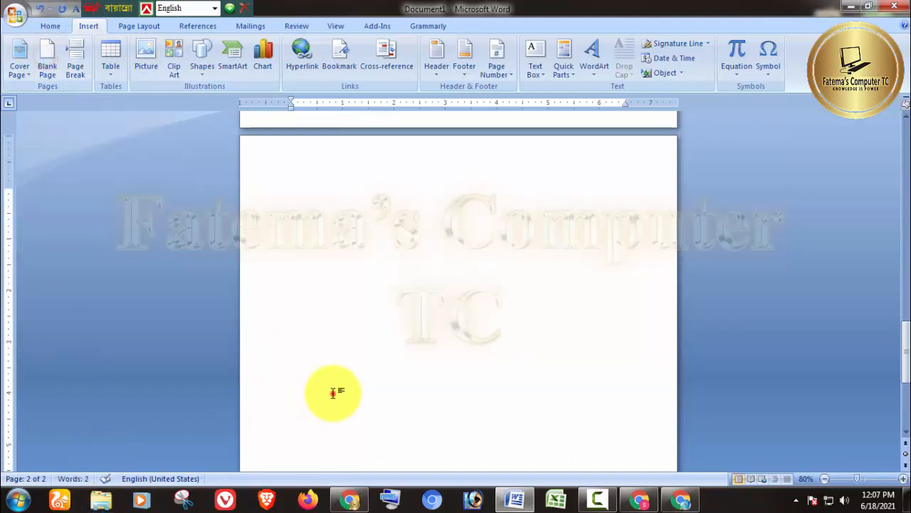
scroll(333, 393, "down", 7)
scroll(341, 394, "up", 5)
scroll(341, 394, "up", 10)
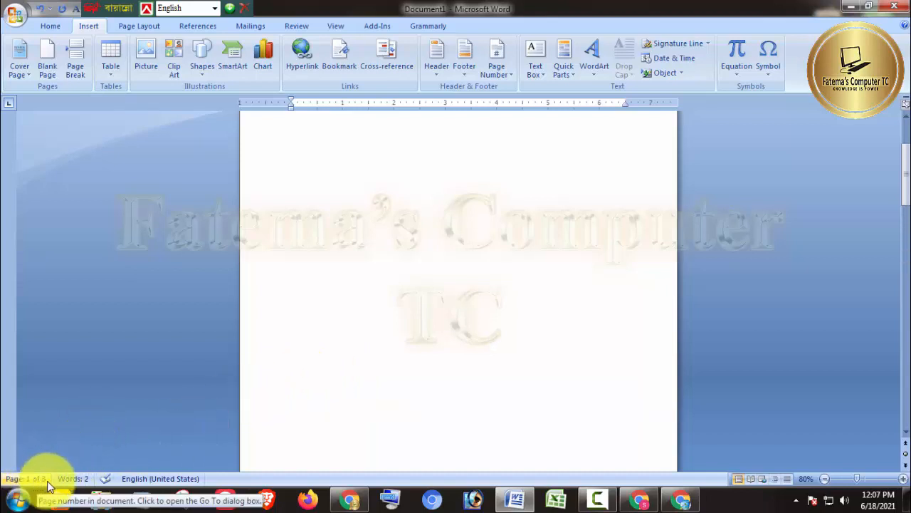
scroll(459, 331, "up", 1)
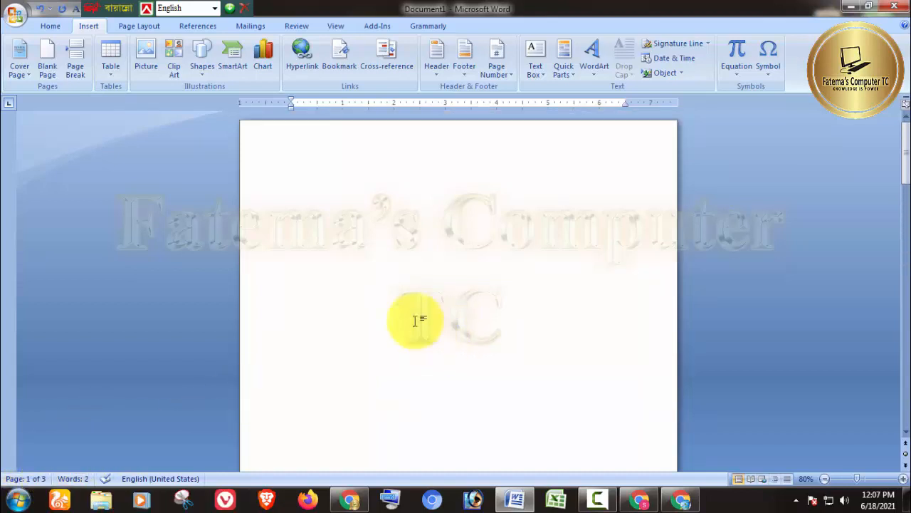
left_click(310, 177)
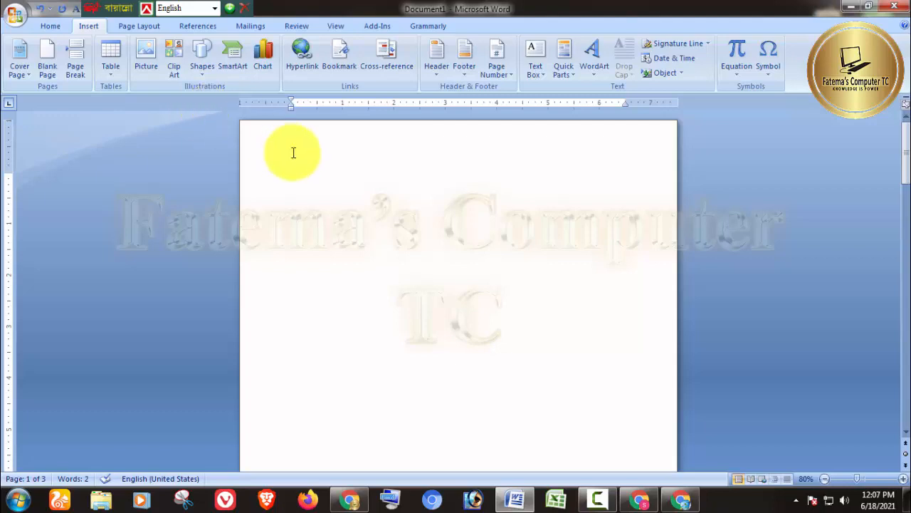
Switch to the browser's Wikipedia Computer article and select its entire opening paragraph.
left_click(343, 495)
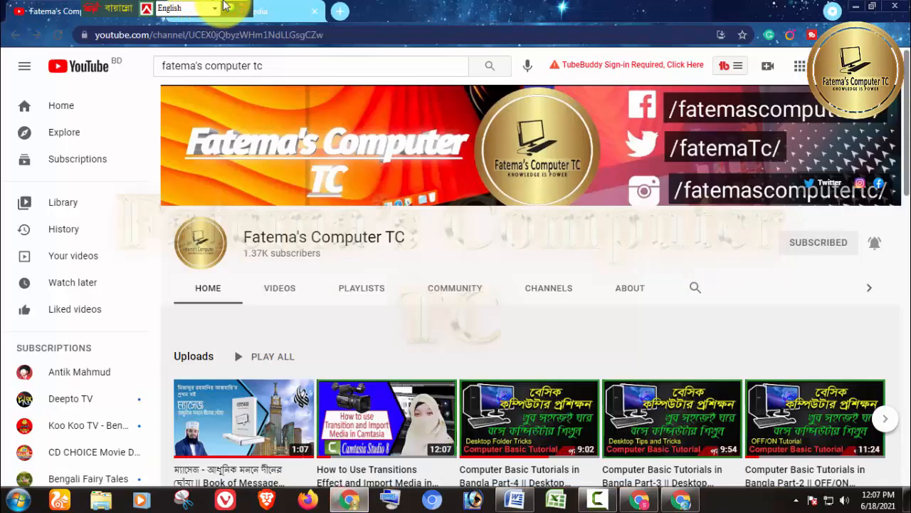
left_click(280, 8)
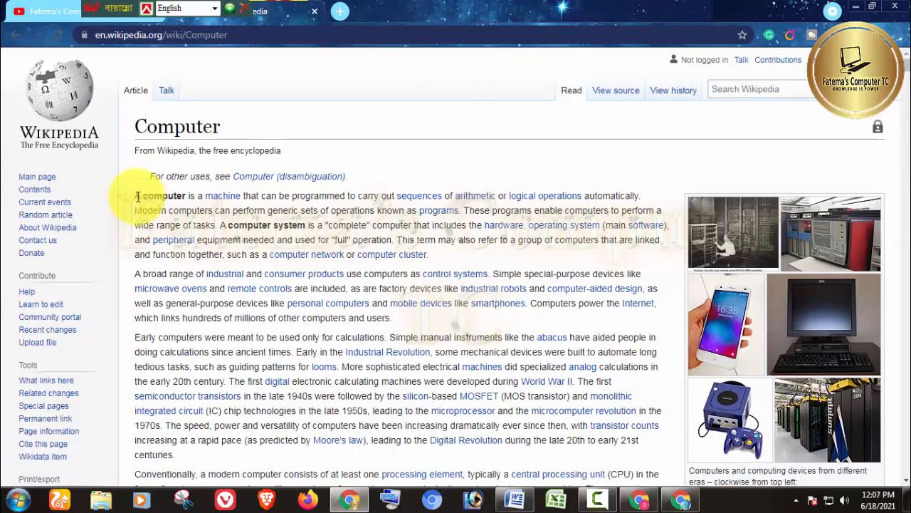
left_click_drag(136, 195, 442, 240)
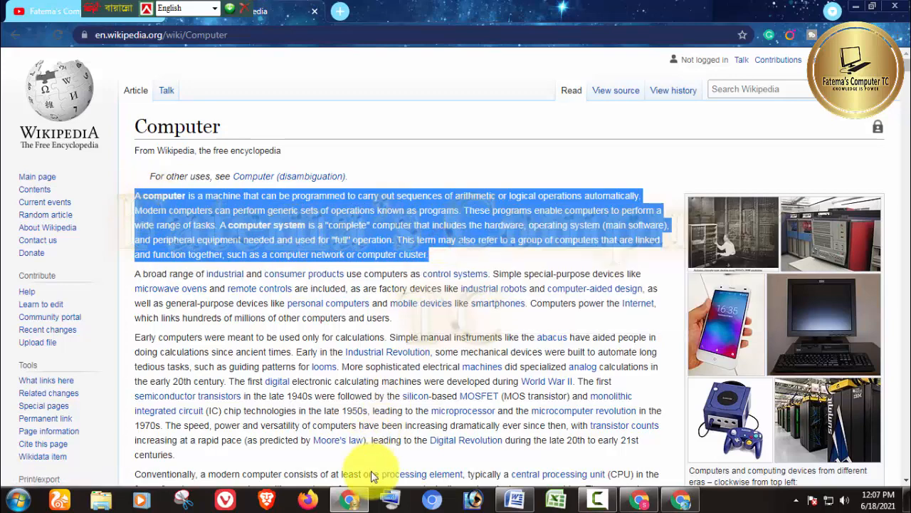
Try to paste the Wikipedia paragraph into the Word document and delete the pasted link.
left_click(498, 502)
right_click(301, 181)
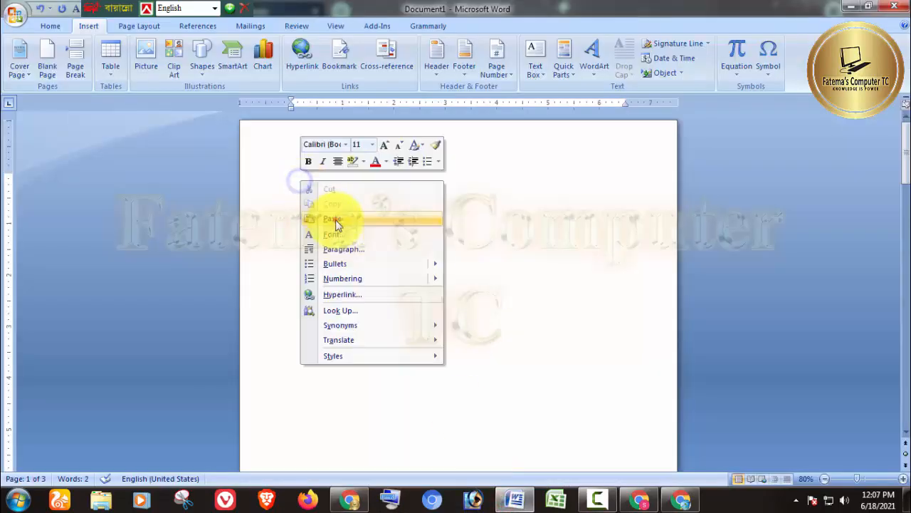
left_click(338, 220)
left_click_drag(626, 176, 341, 224)
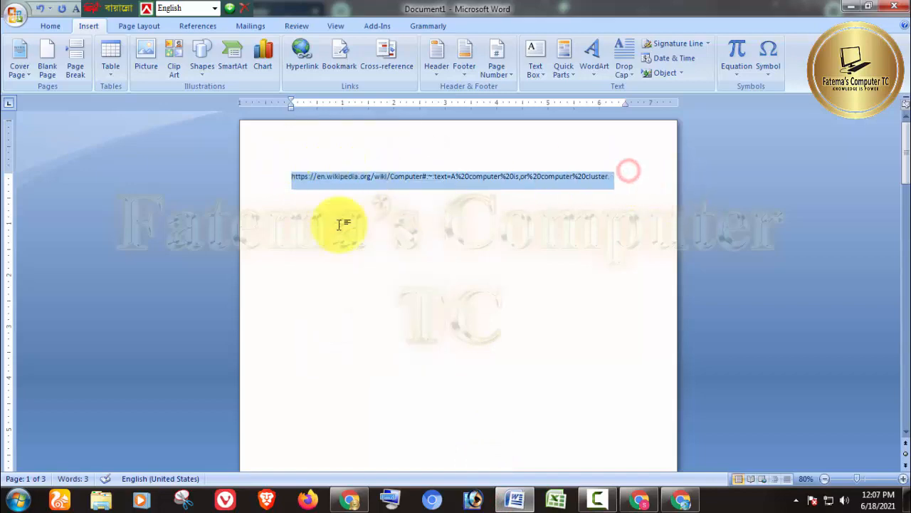
key("BackSpace")
Copy the selected opening paragraph of the Wikipedia Computer article and paste it into the Word document.
left_click(367, 502)
right_click(348, 227)
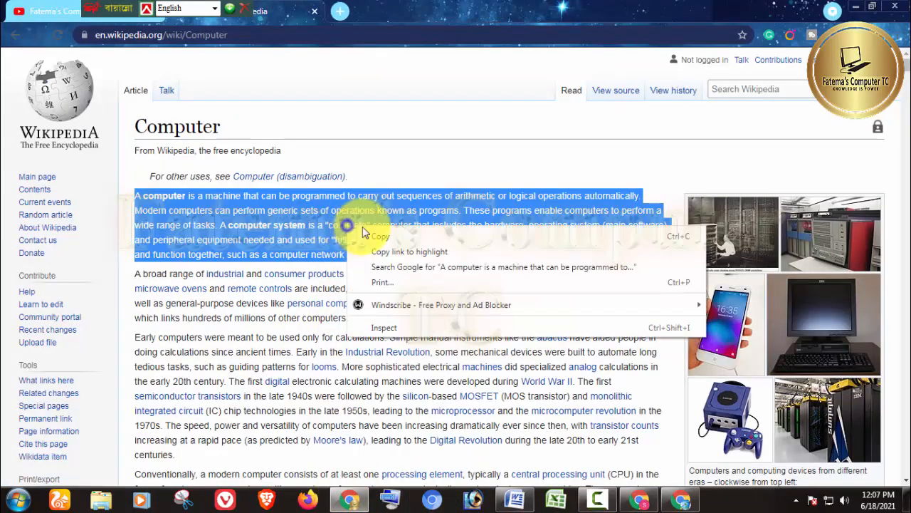
left_click(377, 242)
left_click(514, 500)
right_click(358, 187)
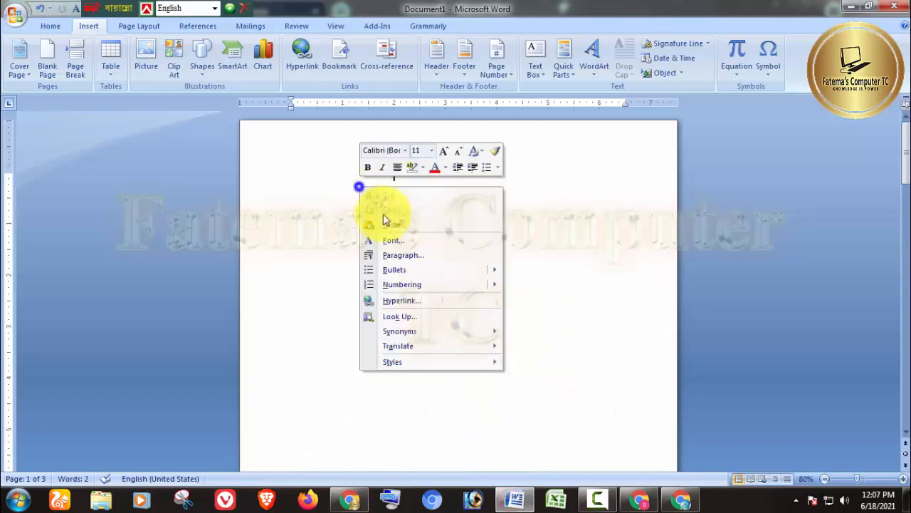
left_click(393, 226)
Insert a page break in the pasted paragraph just before the sentence starting "A computer system".
scroll(499, 370, "down", 5)
scroll(518, 412, "up", 10)
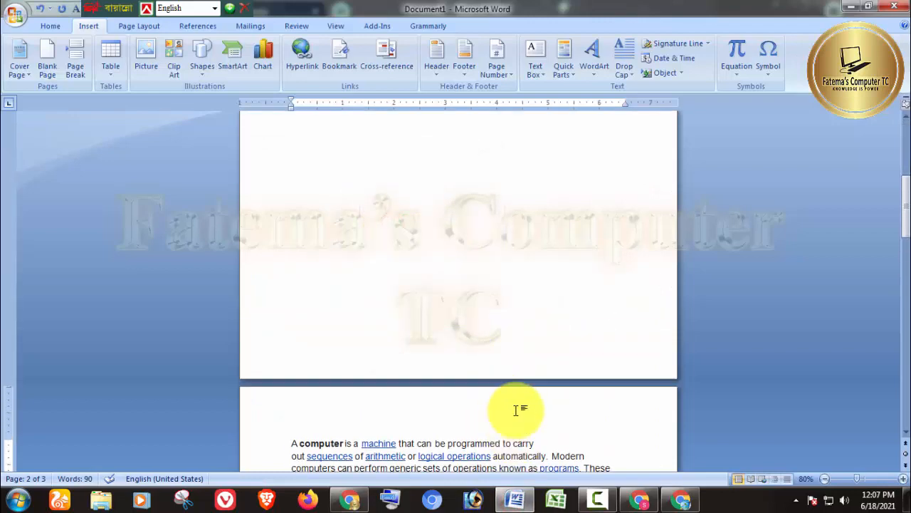
scroll(523, 445, "up", 10)
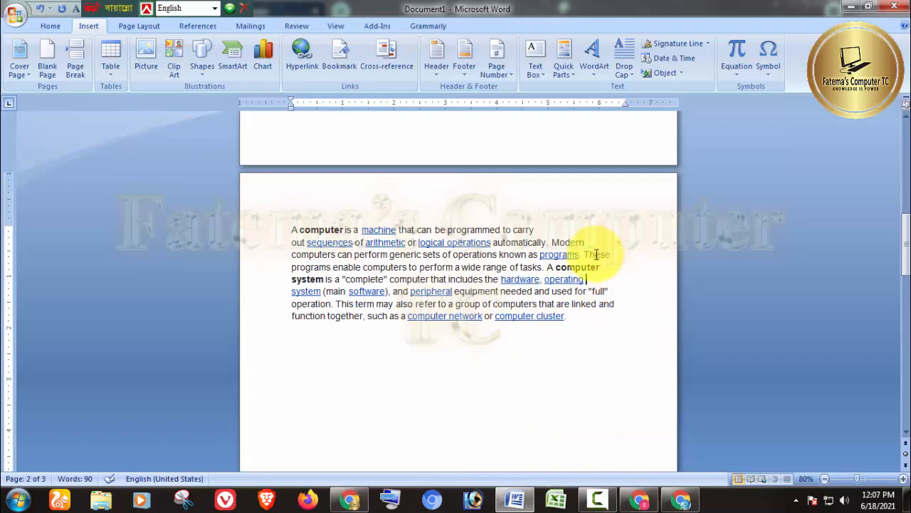
left_click(544, 268)
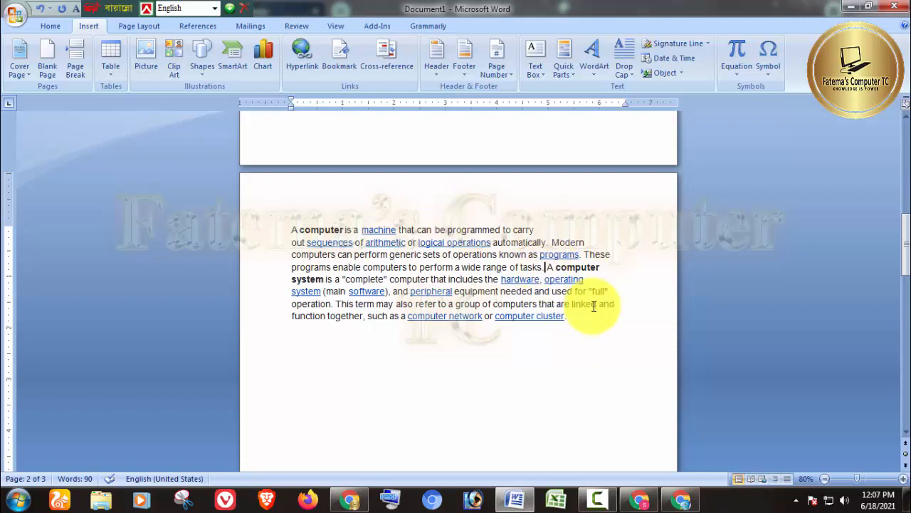
left_click(77, 71)
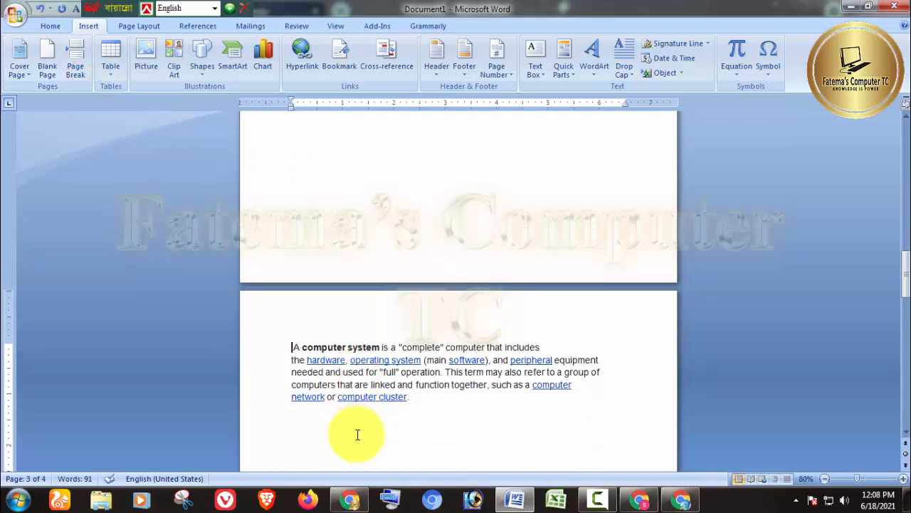
Delete all text and page breaks so that only one empty page remains.
scroll(357, 434, "up", 10)
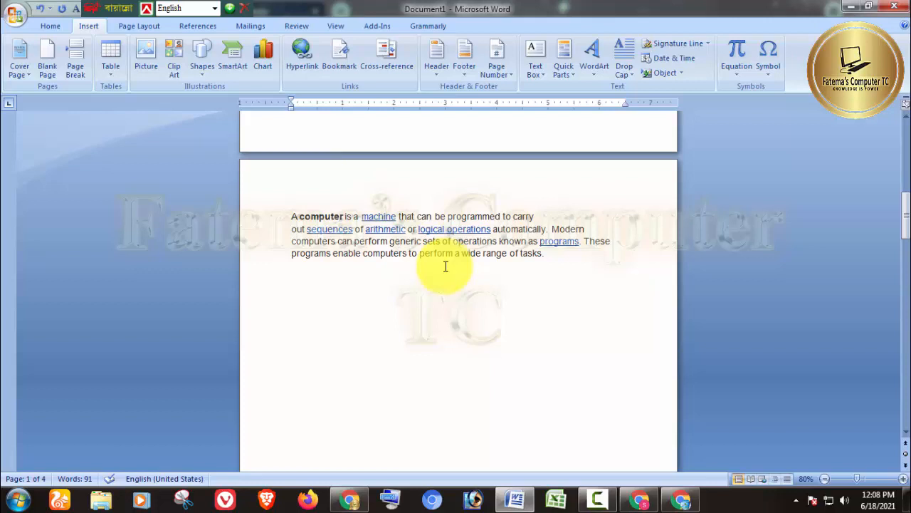
scroll(455, 306, "down", 8)
scroll(467, 306, "up", 4)
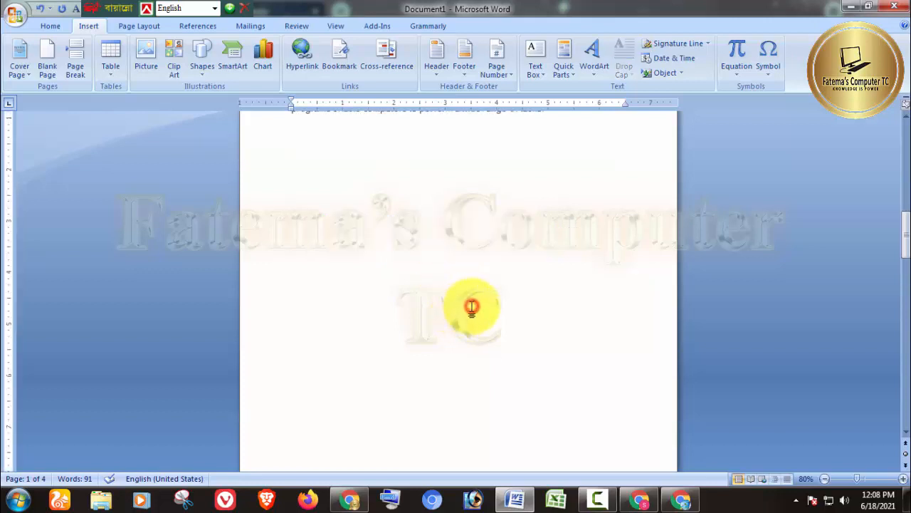
left_click(470, 308, "shift")
key("Delete")
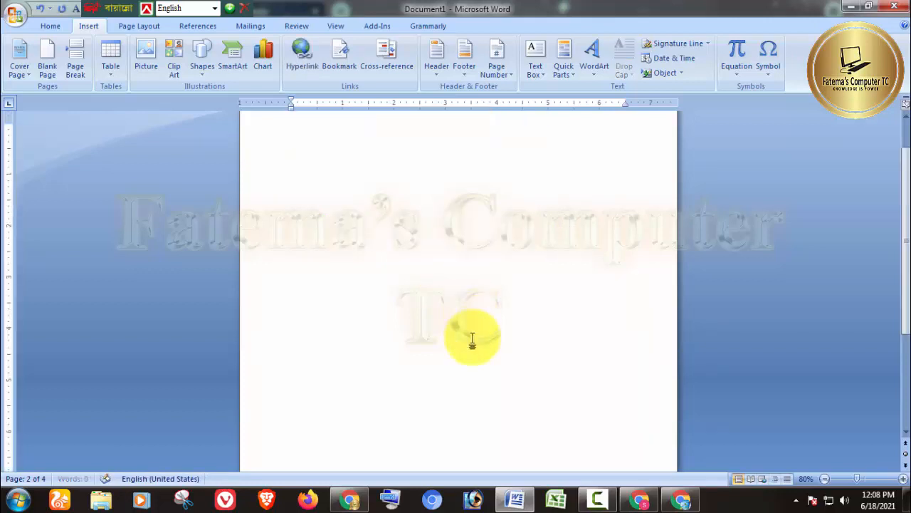
key("Delete")
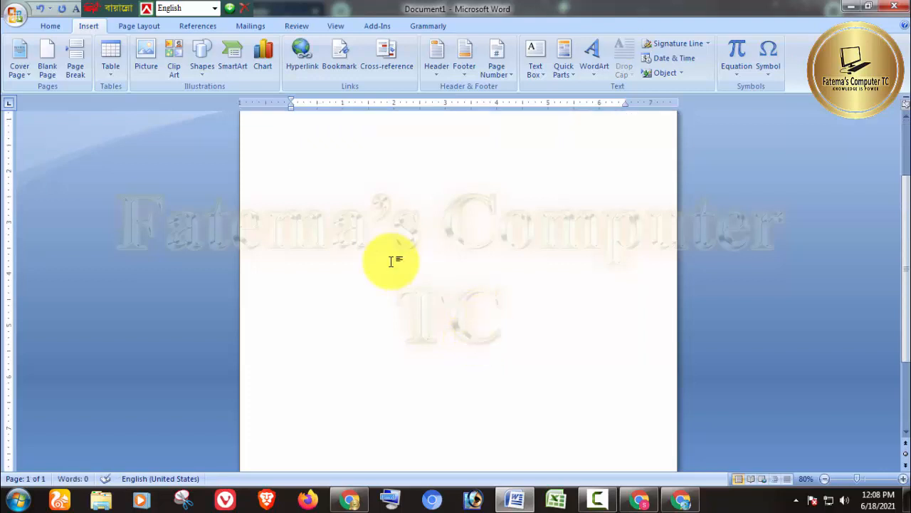
left_click(106, 70)
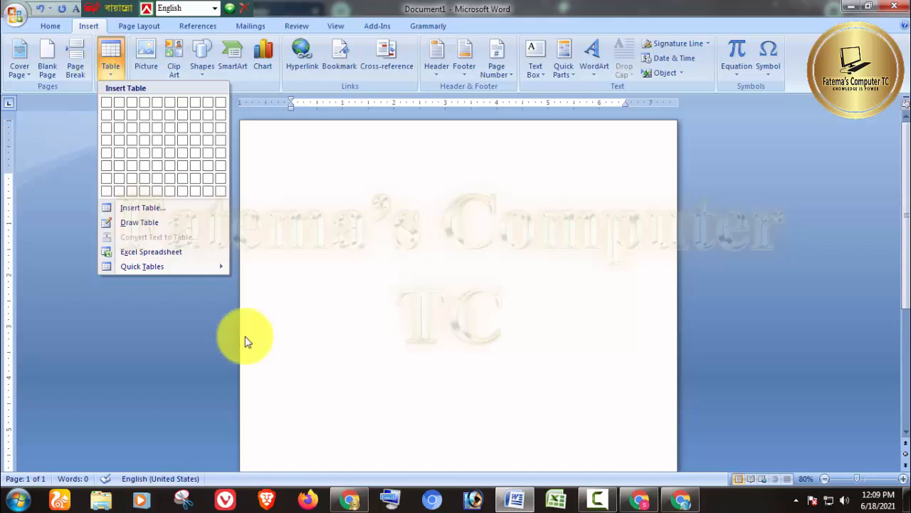
left_click(219, 265)
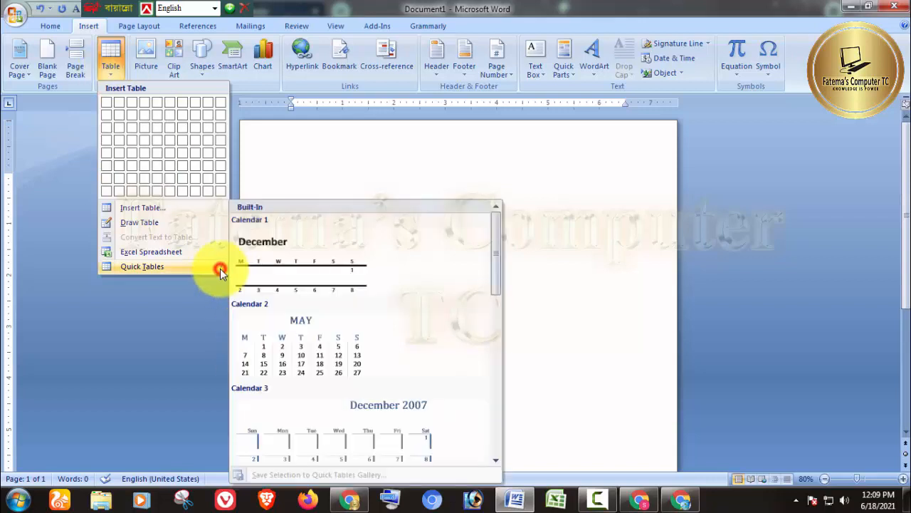
left_click(285, 163)
Insert a table with five columns and five rows, and place the cursor below it.
left_click(111, 72)
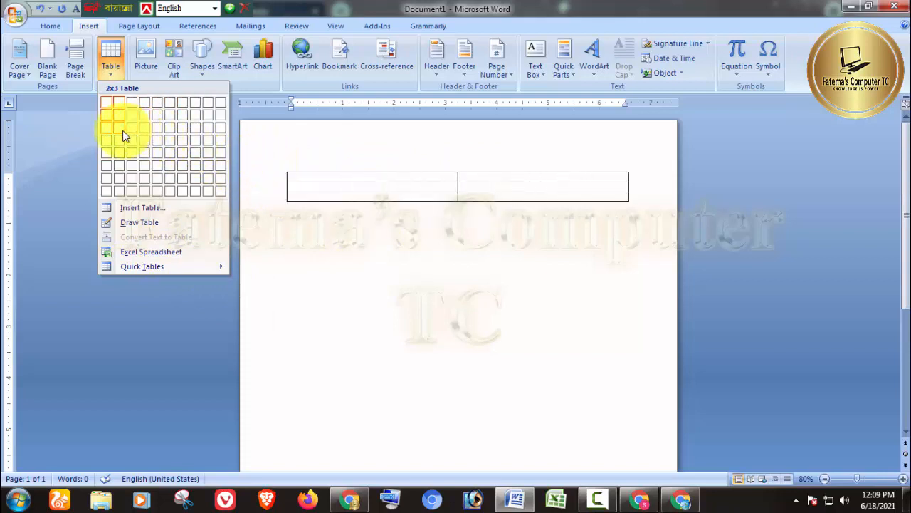
left_click(155, 163)
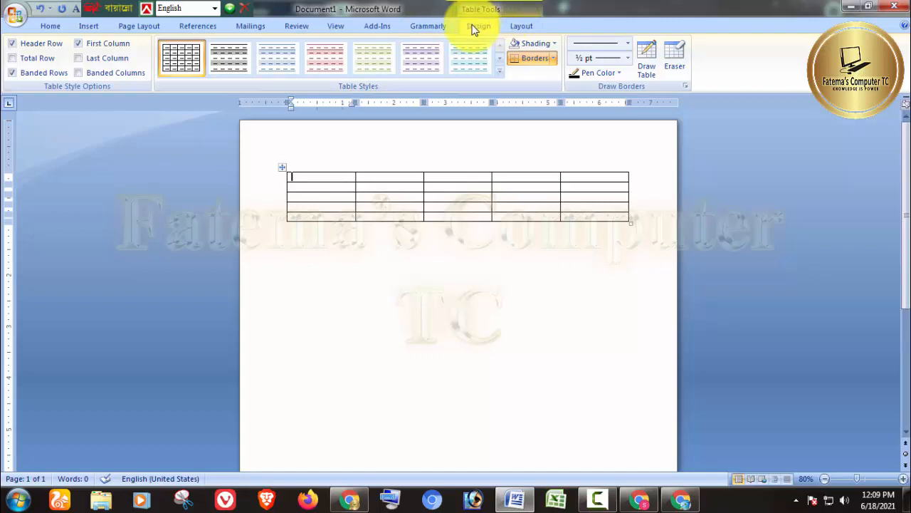
left_click(521, 26)
left_click(477, 26)
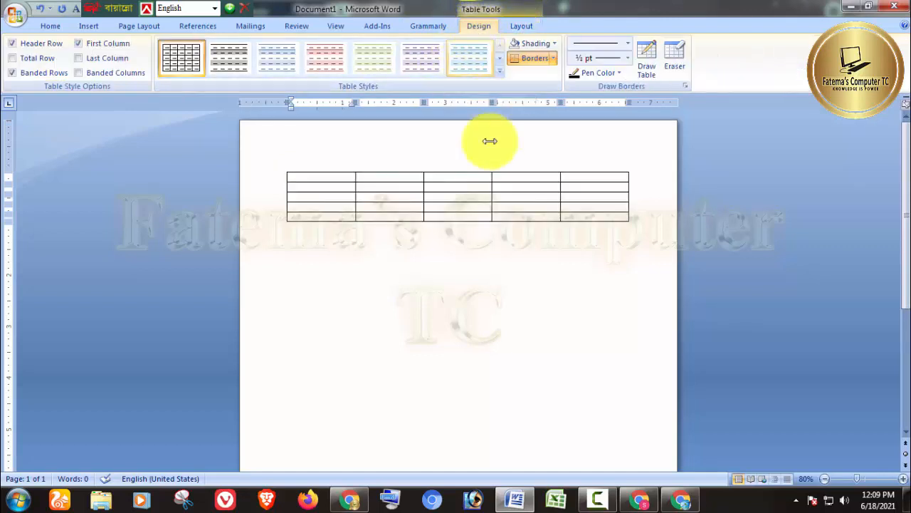
left_click(421, 345)
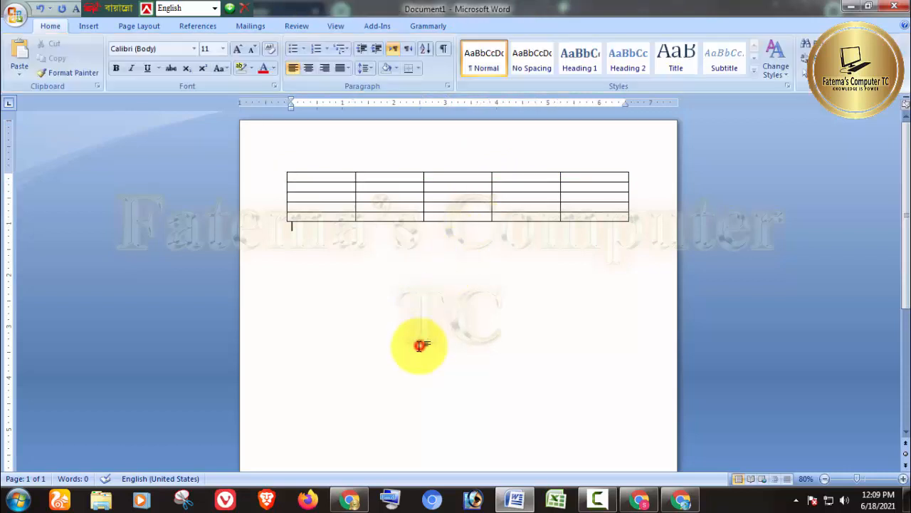
Select the table's columns one at a time, from the first to the last and back again.
left_click(322, 163)
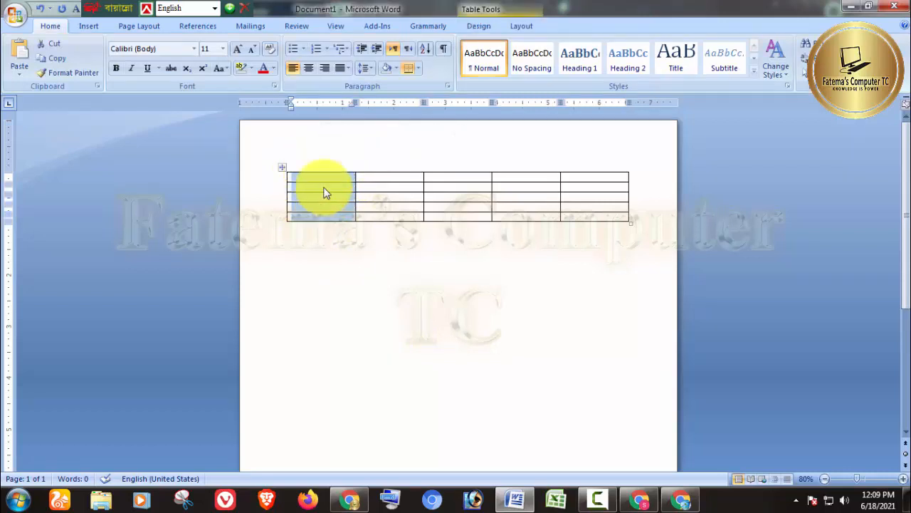
left_click(372, 163)
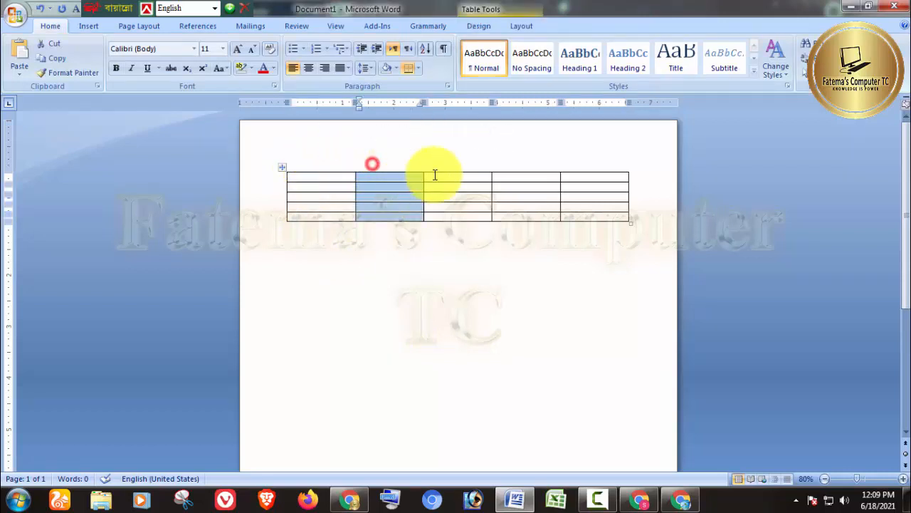
left_click(448, 163)
left_click(517, 163)
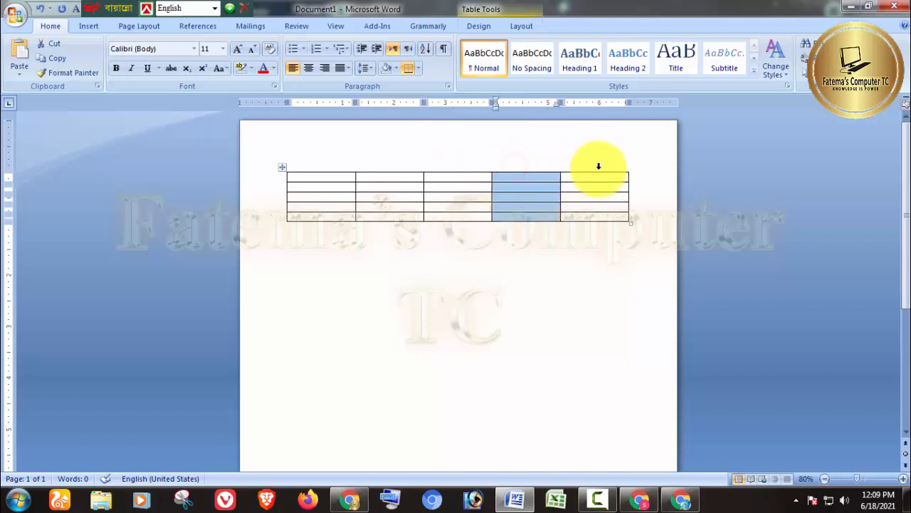
left_click(601, 164)
left_click(535, 165)
left_click(468, 165)
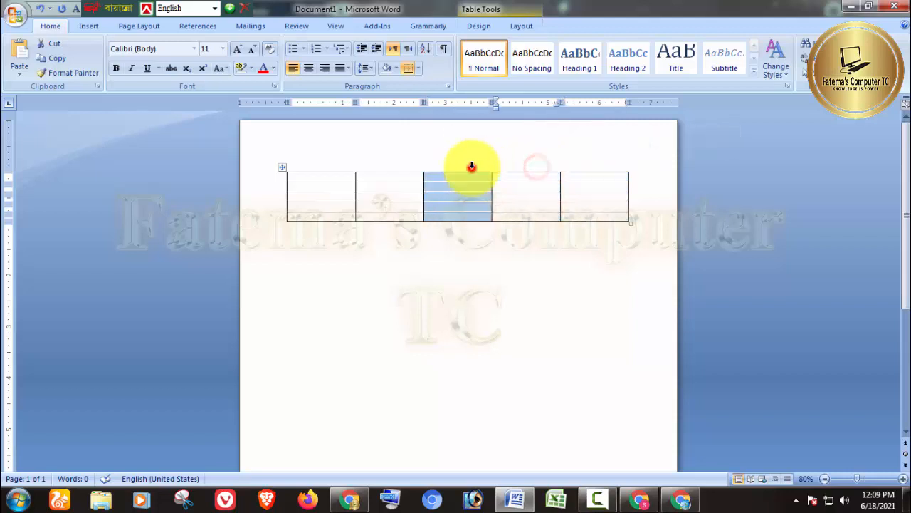
left_click(392, 162)
left_click(319, 163)
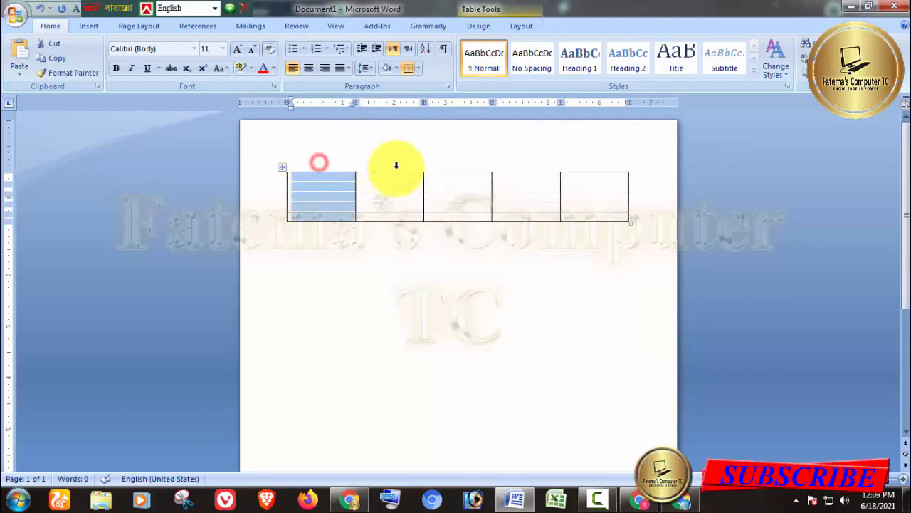
left_click(397, 166)
left_click(466, 164)
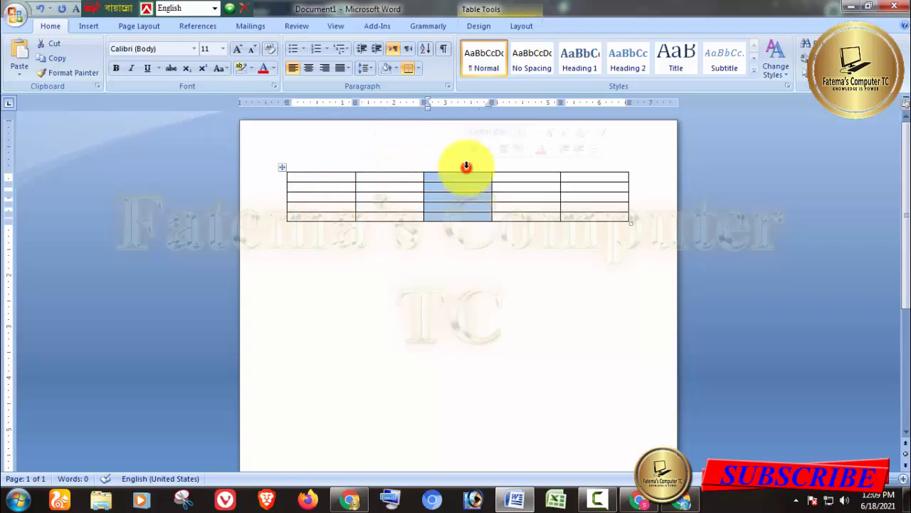
Select the table's rows one at a time from the first to the fifth, and clear the selection.
left_click(279, 178)
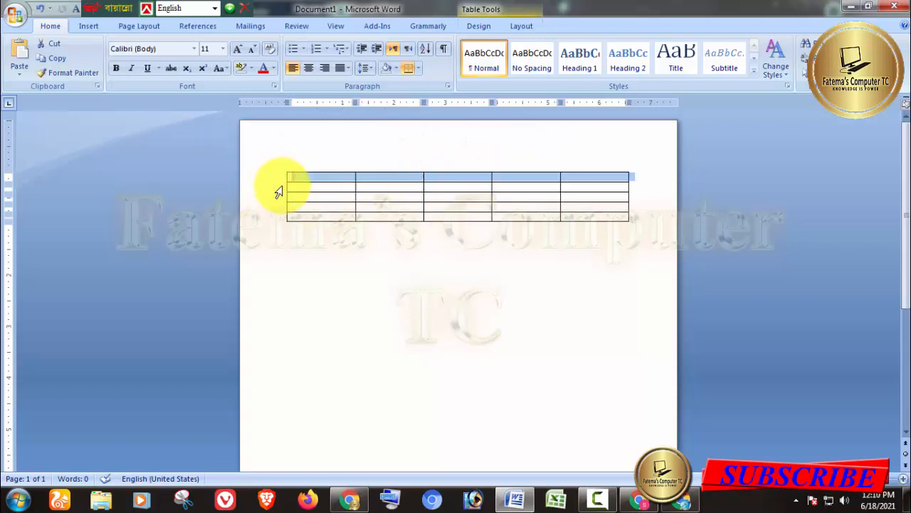
left_click(281, 187)
left_click(281, 197)
left_click(282, 206)
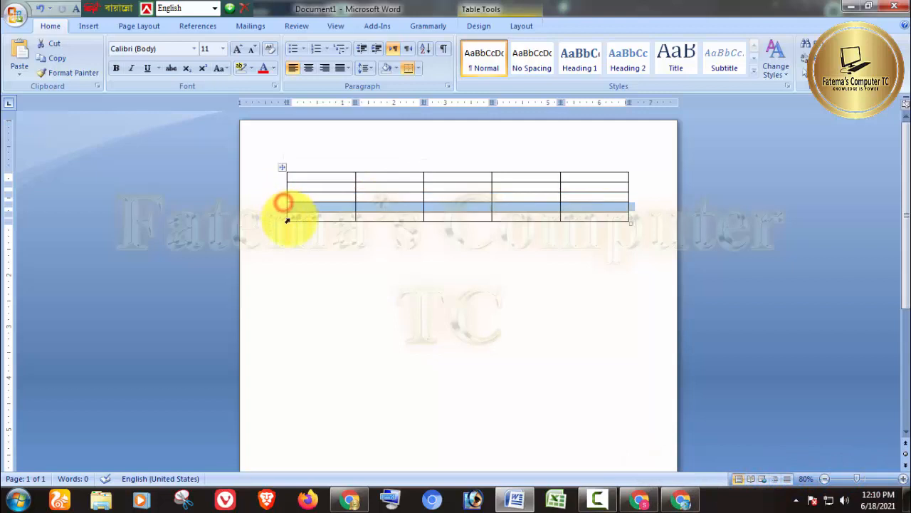
left_click(283, 217)
left_click(385, 301)
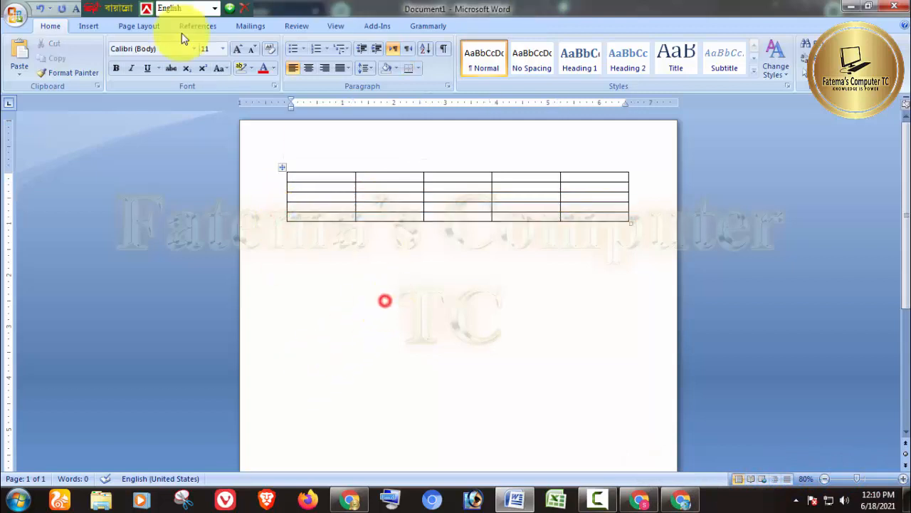
left_click(93, 27)
left_click(110, 60)
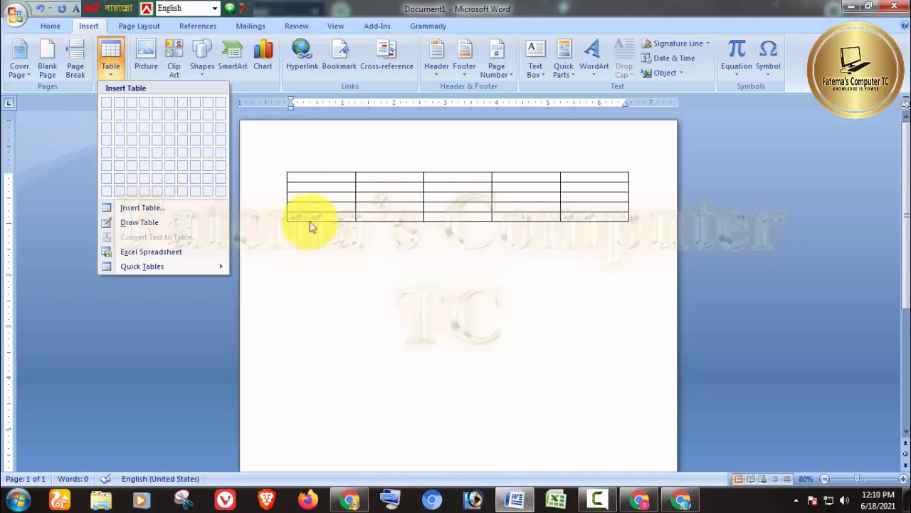
left_click(350, 239)
left_click(321, 204)
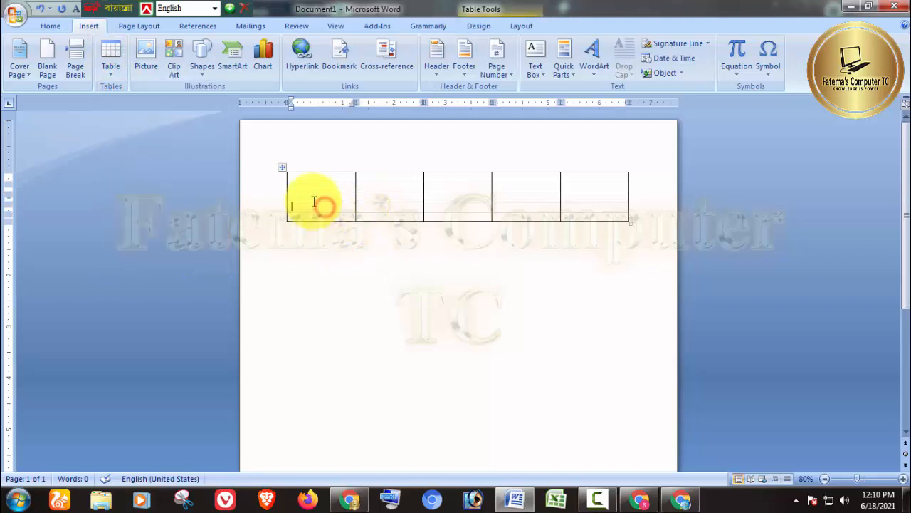
left_click(302, 181)
Insert a second table with four columns and three rows below the first table.
left_click(309, 234)
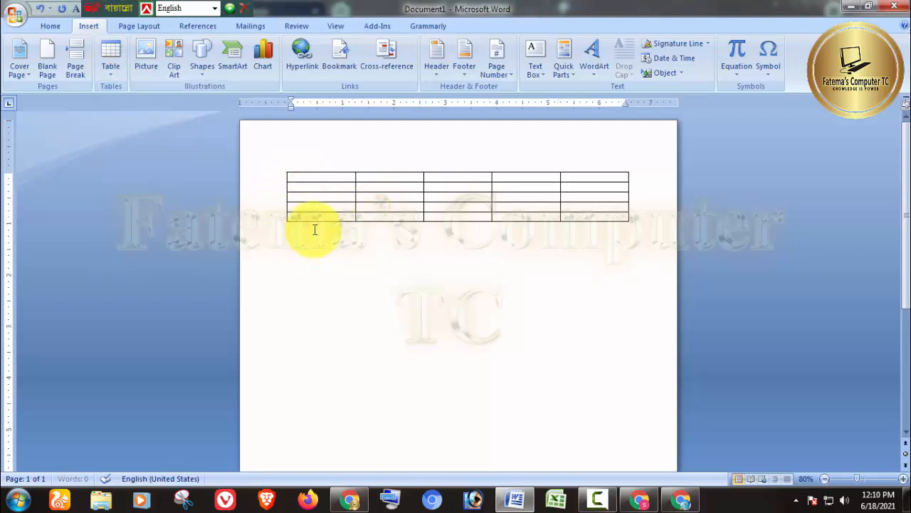
left_click(113, 68)
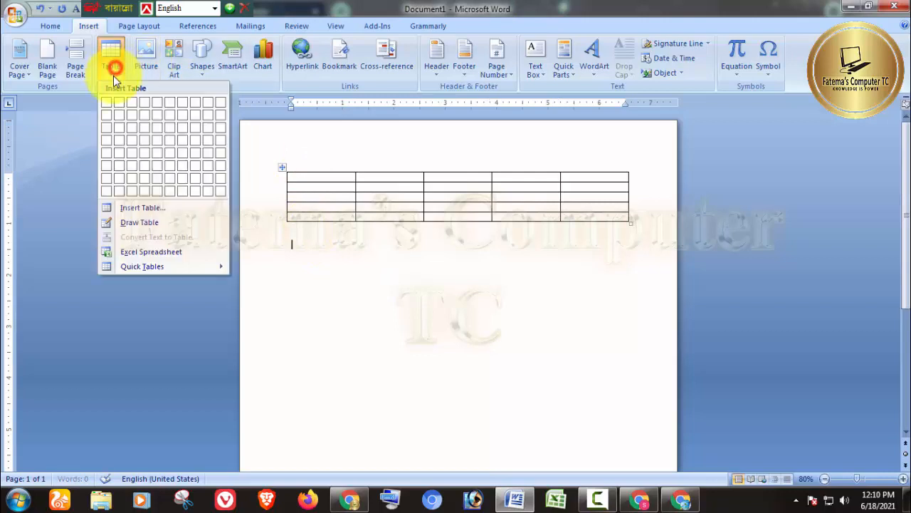
left_click(164, 206)
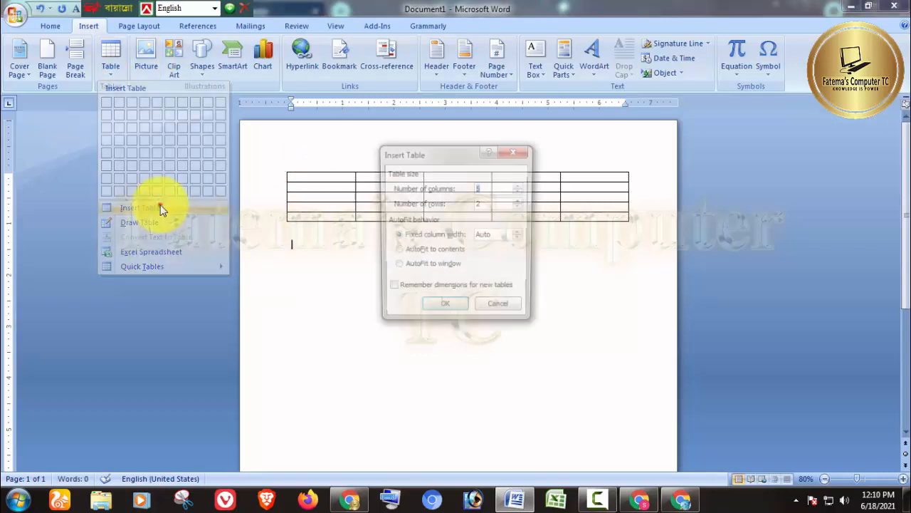
left_click_drag(401, 158, 423, 161)
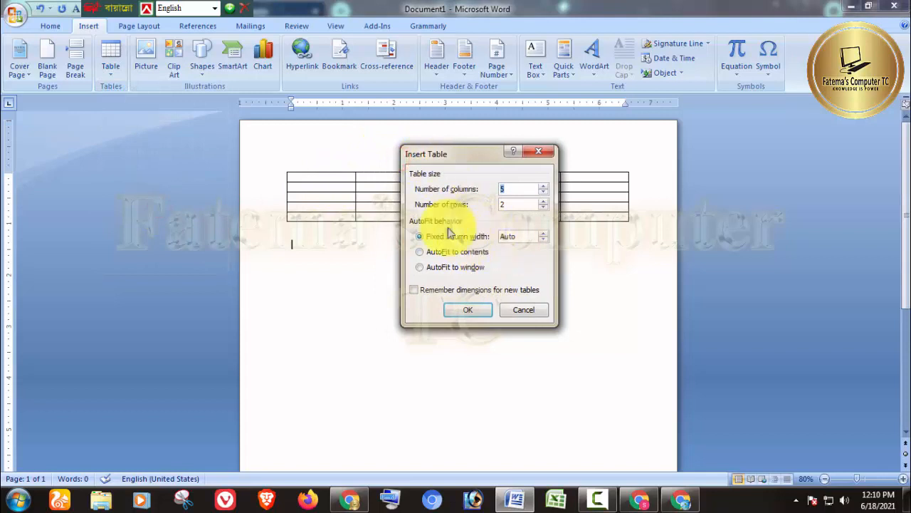
double_click(513, 203)
type("3")
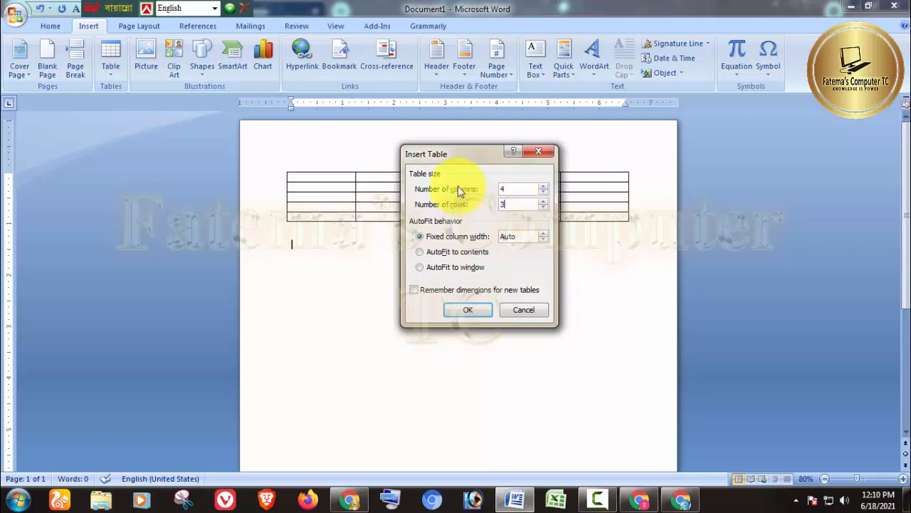
left_click(481, 311)
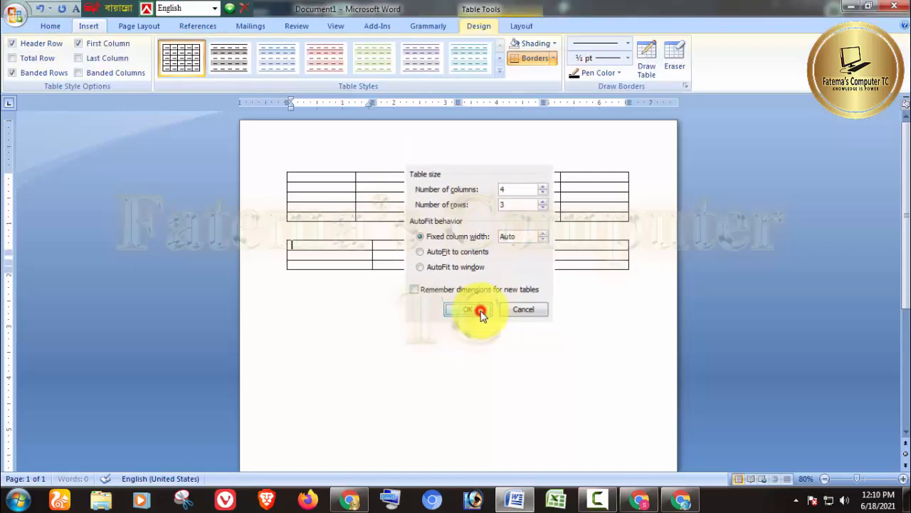
Select the first row of the second table, and clear the selection.
left_click(343, 233)
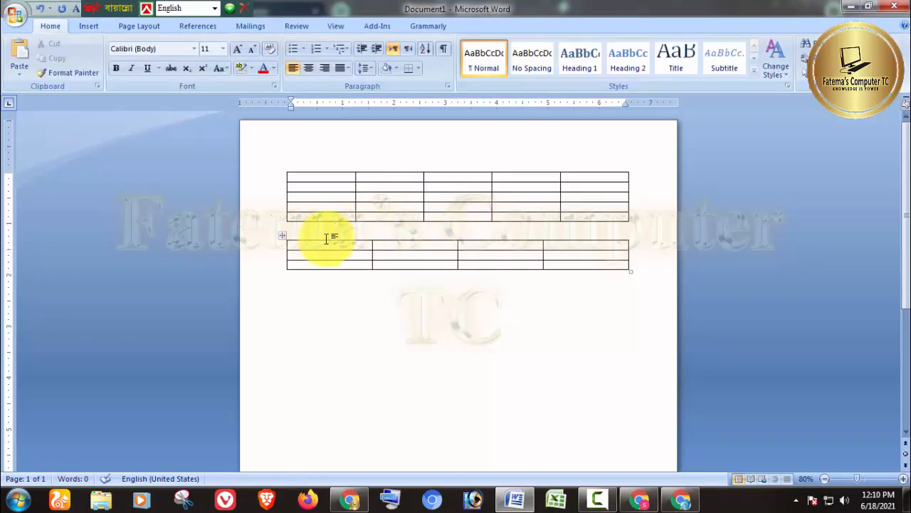
left_click(275, 247)
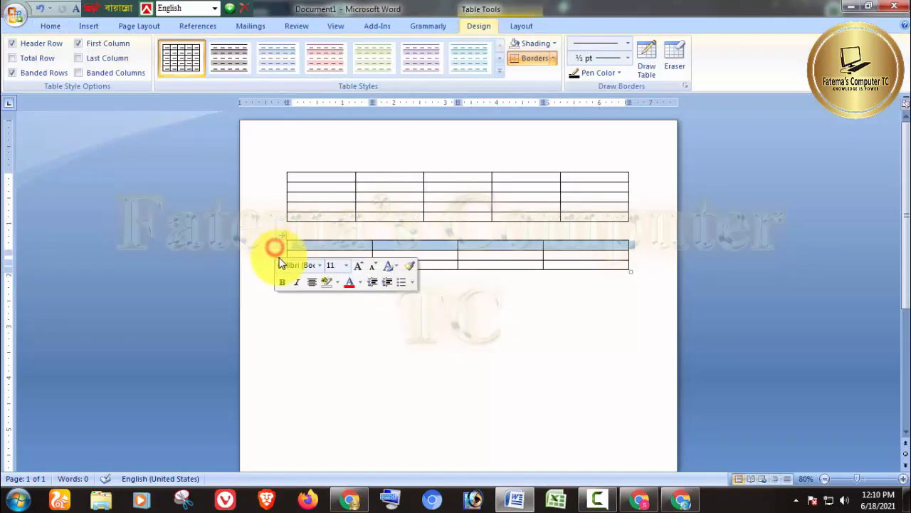
left_click(498, 255)
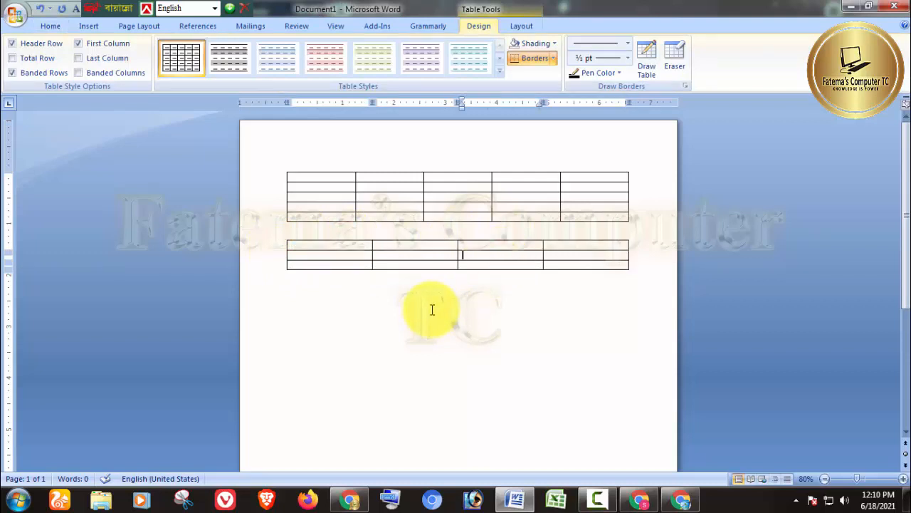
Erase both tables with the Eraser, and place the cursor at the start of the empty page.
left_click(322, 178)
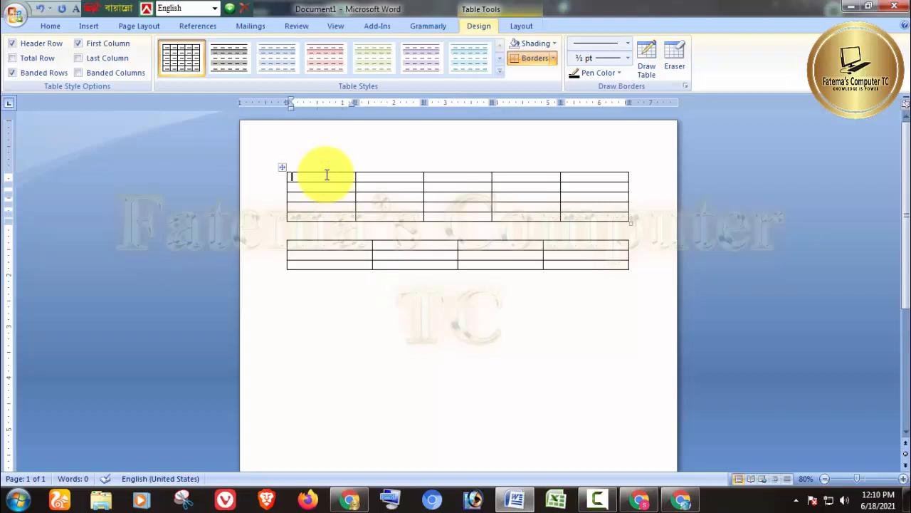
left_click(668, 69)
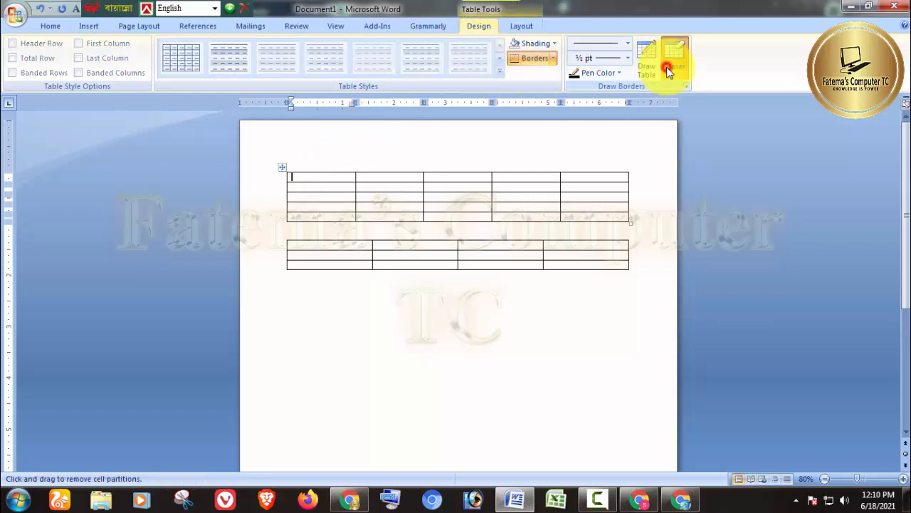
mouse_move(252, 141)
left_mouse_down()
mouse_move(389, 230)
mouse_move(651, 305)
left_mouse_up()
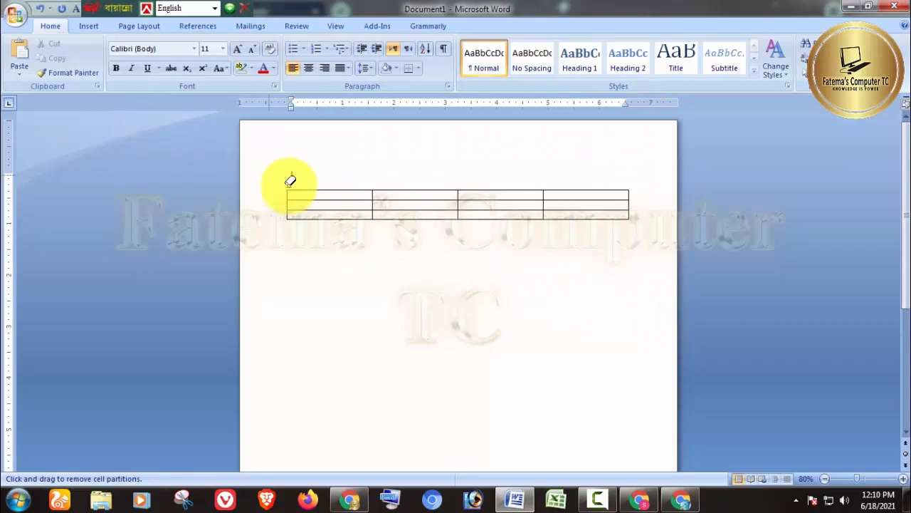
mouse_move(281, 178)
left_mouse_down()
mouse_move(596, 236)
mouse_move(643, 235)
left_mouse_up()
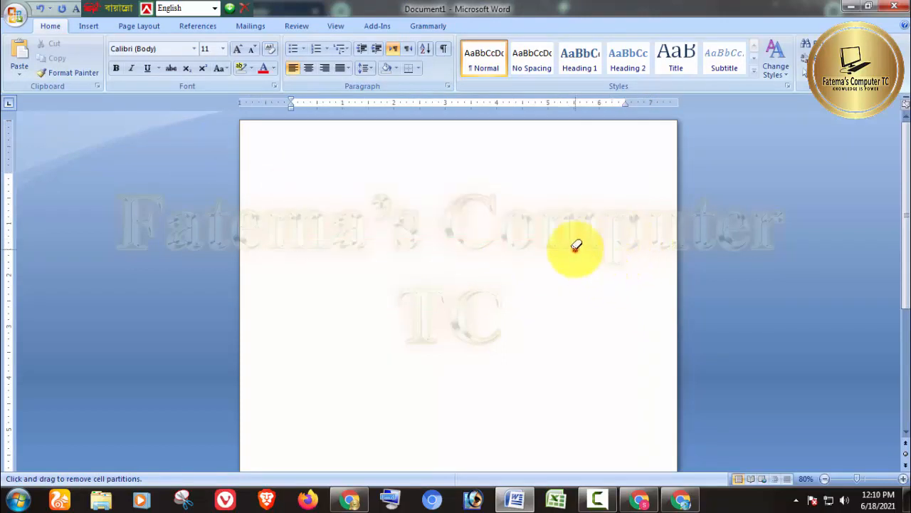
left_click(313, 174)
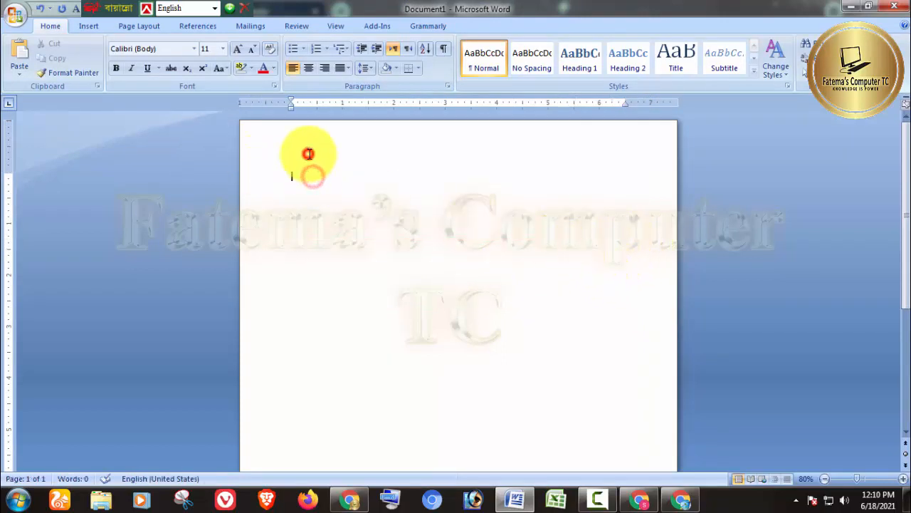
Insert a table with three columns and three rows at the cursor.
left_click(87, 26)
left_click(106, 71)
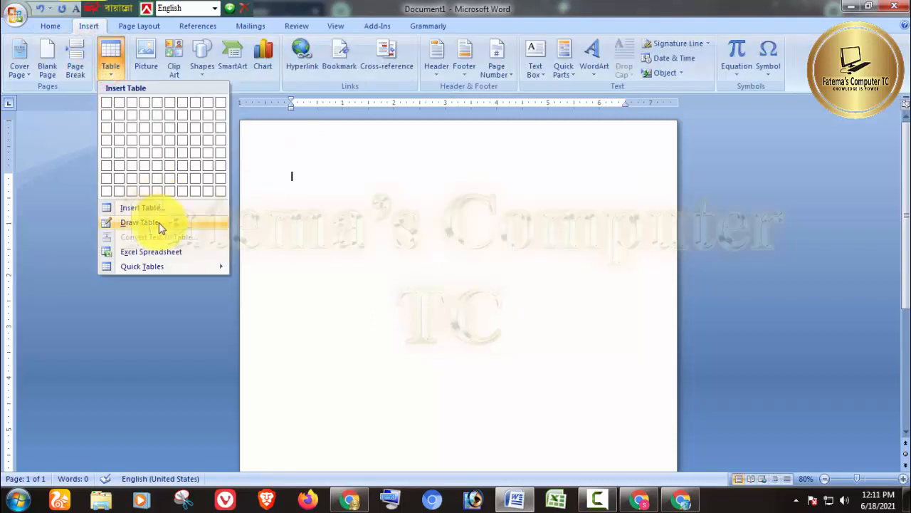
left_click(128, 125)
Draw an extra cell below the first column, a divider in the third row's middle cell, and a vertical line splitting the first column.
left_click(90, 26)
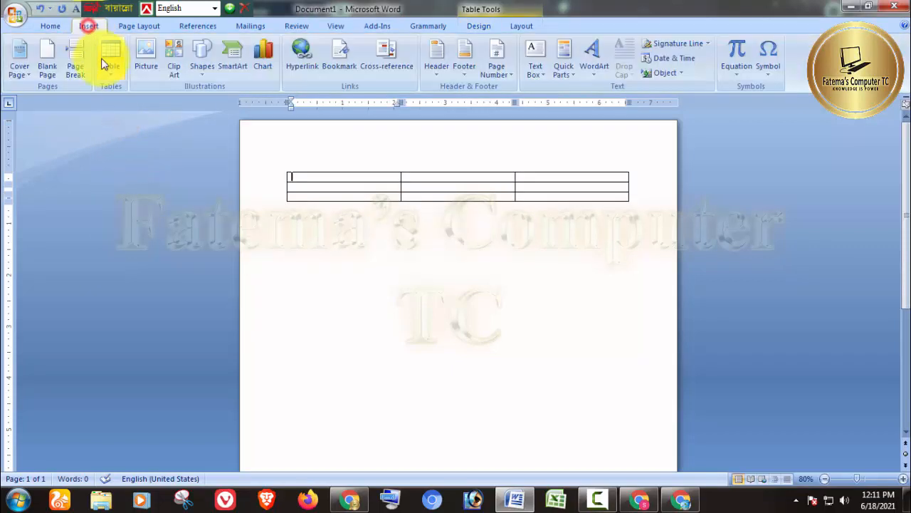
left_click(105, 63)
left_click(144, 223)
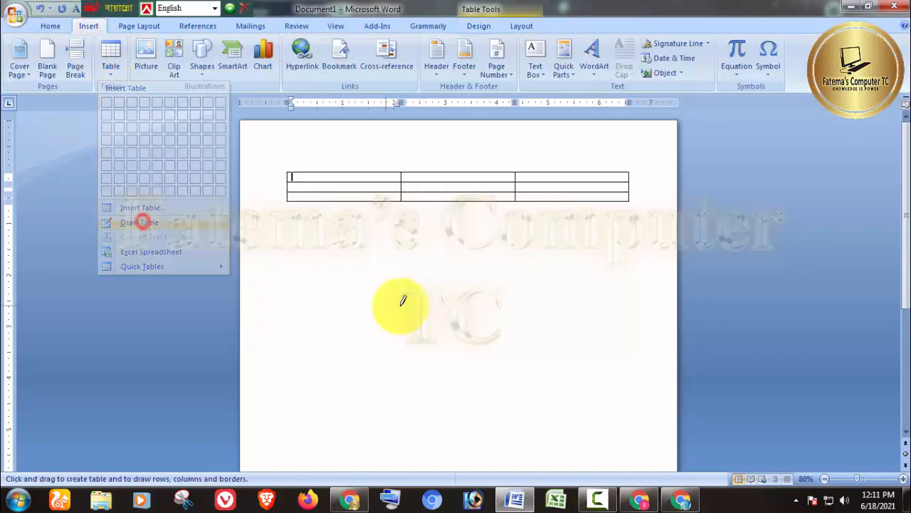
mouse_move(289, 198)
left_mouse_down()
mouse_move(361, 213)
mouse_move(401, 234)
left_mouse_up()
mouse_move(437, 194)
left_mouse_down()
mouse_move(442, 229)
mouse_move(405, 236)
mouse_move(436, 235)
left_mouse_up()
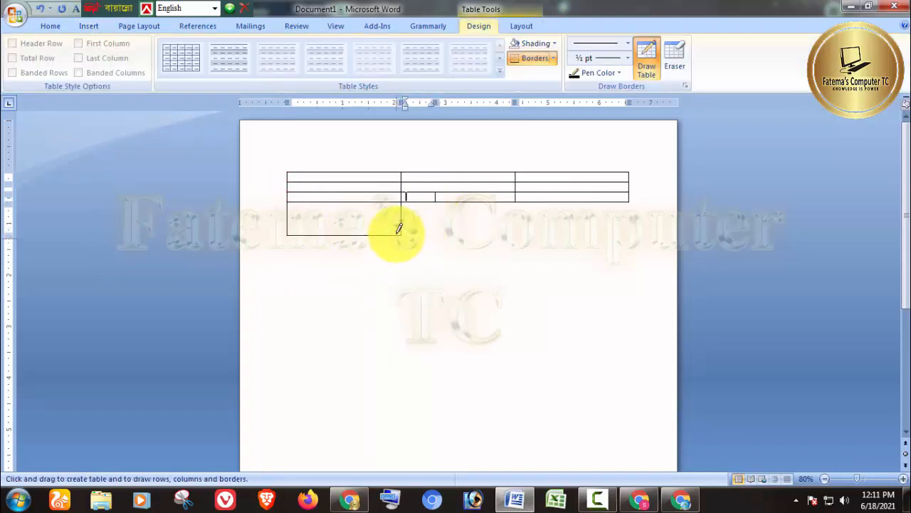
left_click_drag(355, 174, 330, 235)
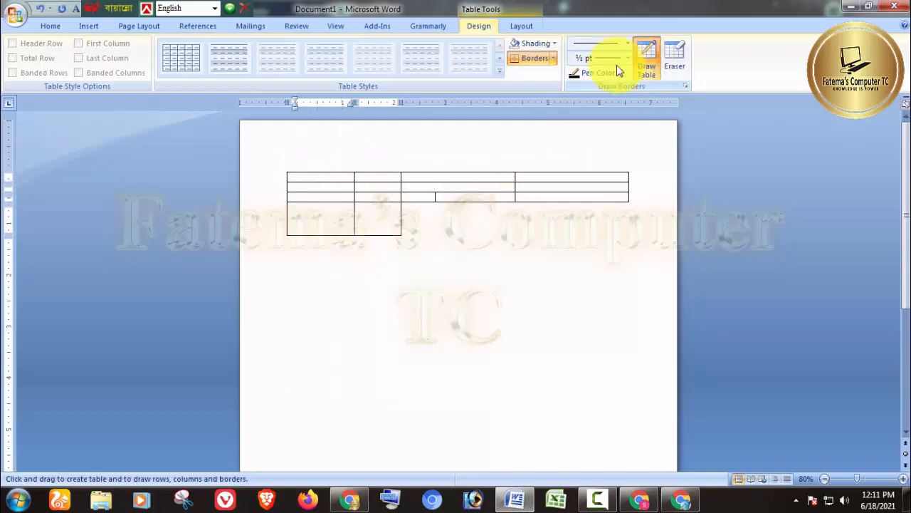
left_click(644, 65)
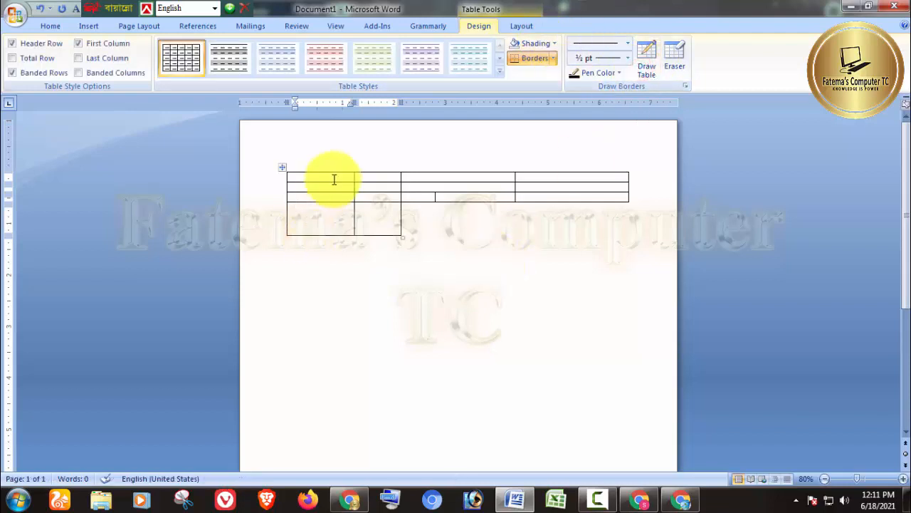
Increase the height of the table's first row, and widen the second column by moving its right border outward.
left_click(294, 177)
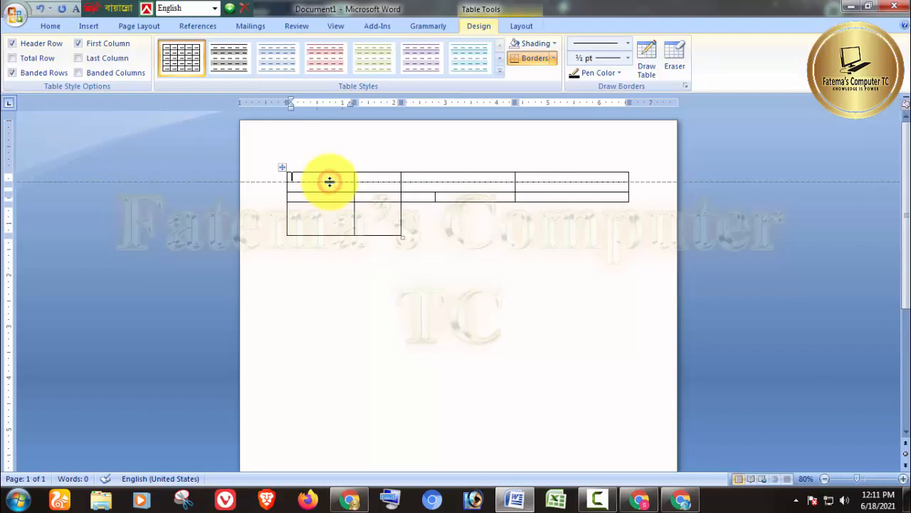
left_click_drag(329, 181, 330, 194)
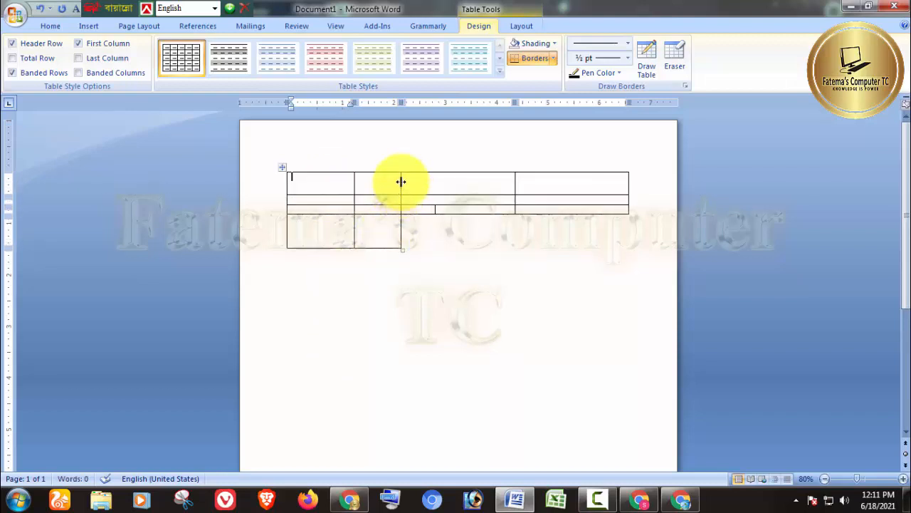
left_click_drag(401, 185, 432, 193)
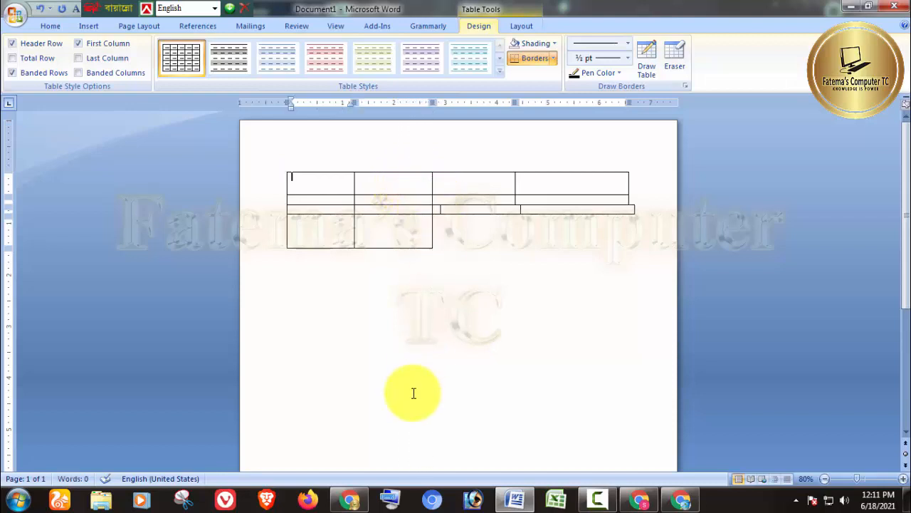